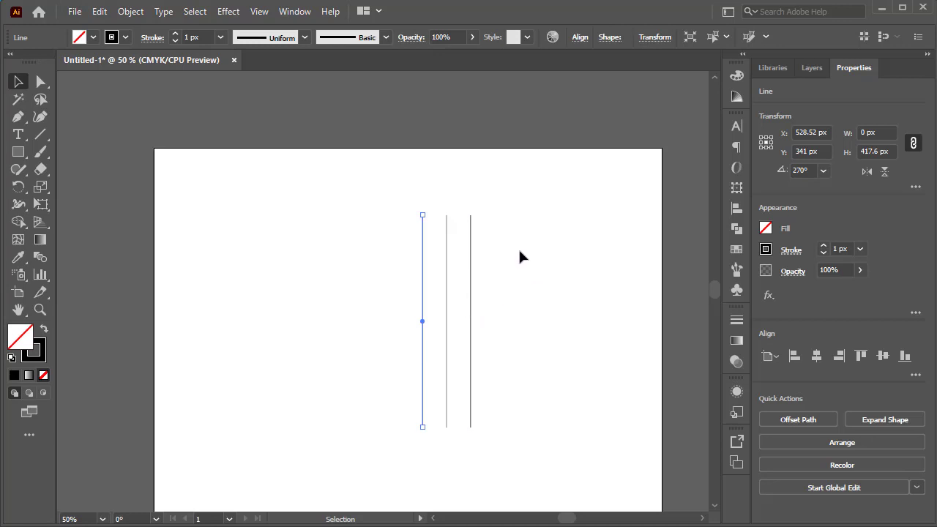
Duplicate the three vertical lines as a second set to their left, centered at about X 289 px
left_click_drag(491, 252, 396, 322)
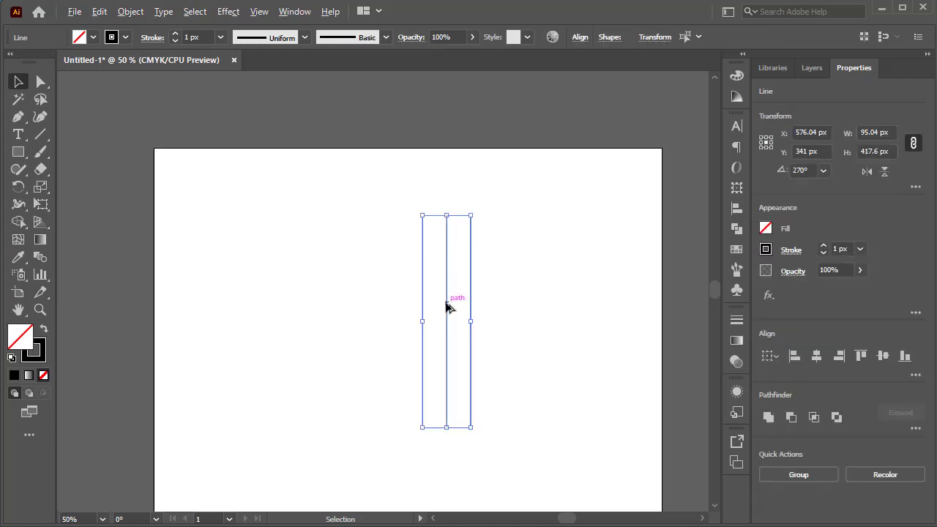
left_click_drag(446, 306, 302, 300)
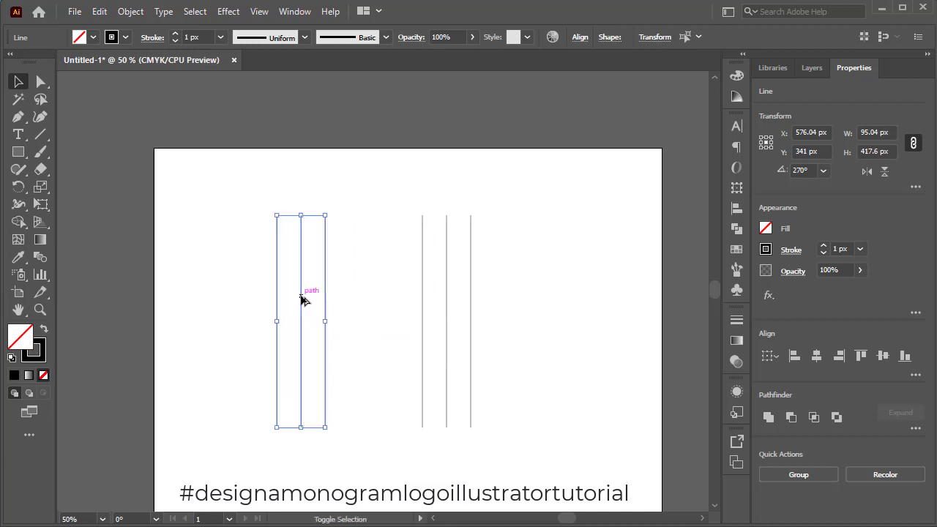
left_click(525, 268)
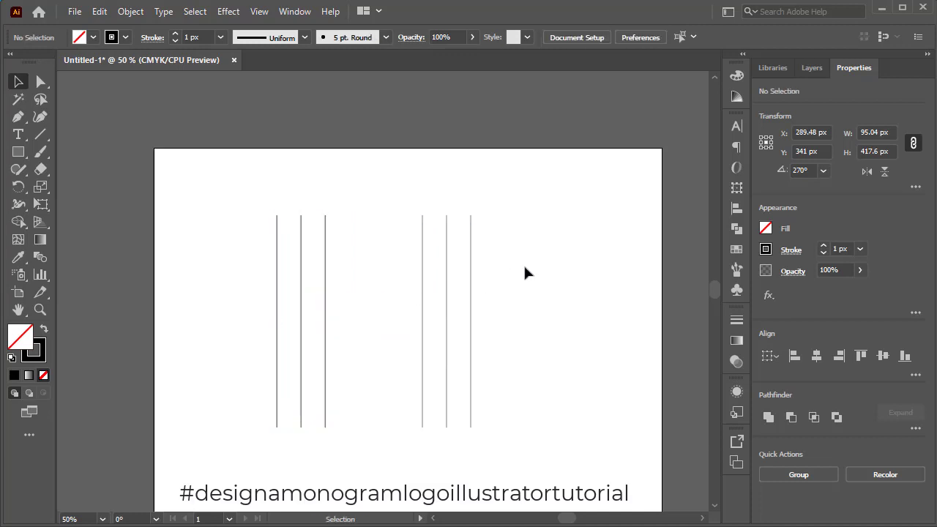
Draw a horizontal line about 382 px long across the upper part of the vertical lines and duplicate it near their lower ends
key("backslash")
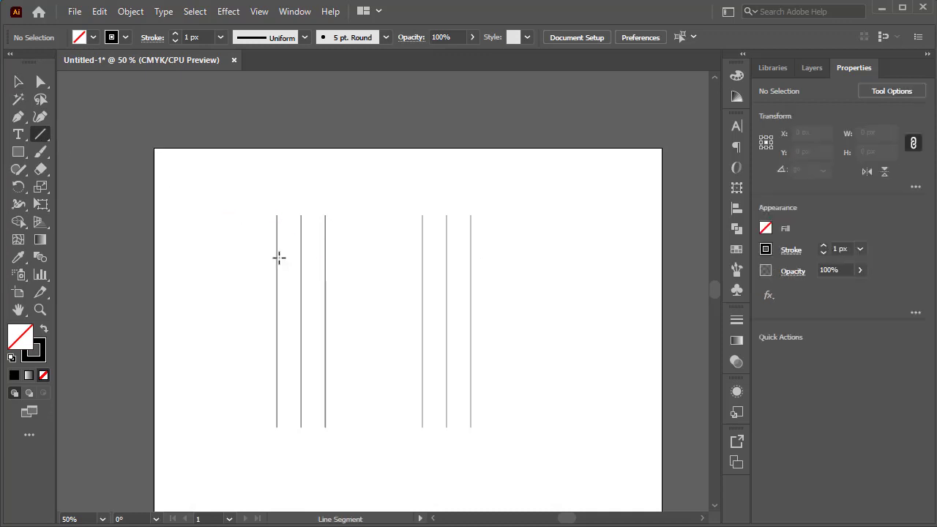
left_click_drag(277, 246, 471, 250)
left_click(18, 81)
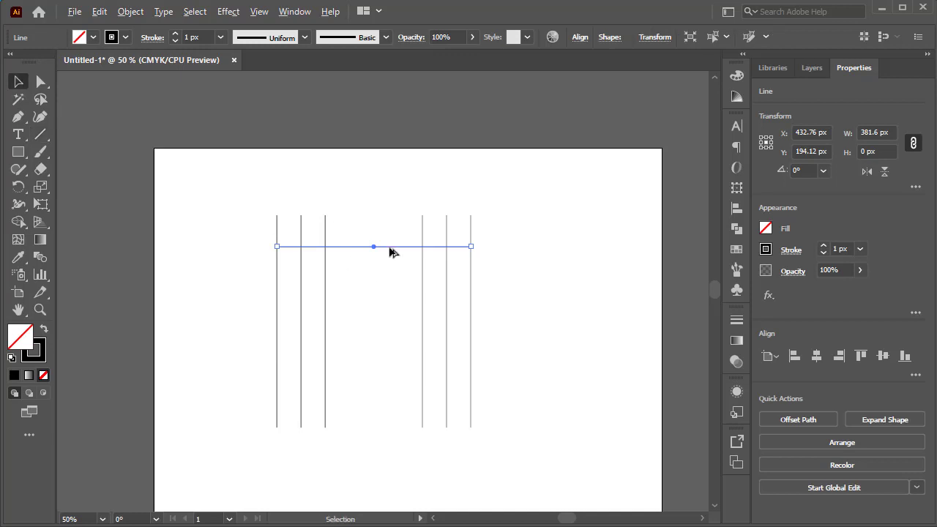
left_click_drag(389, 252, 392, 408)
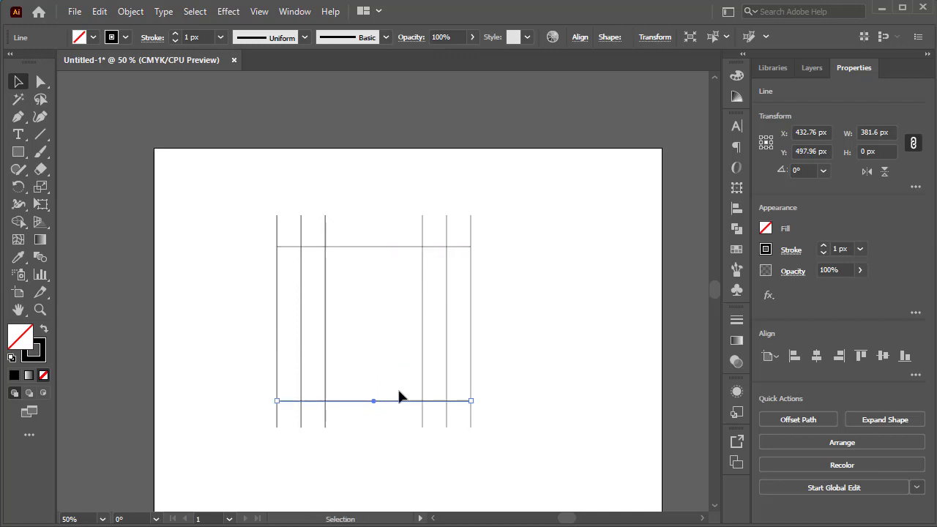
Copy the upper horizontal line to the middle of the grid at Y 360 px, with another copy about 35 px above it
left_click(410, 255)
left_click_drag(404, 247, 408, 335)
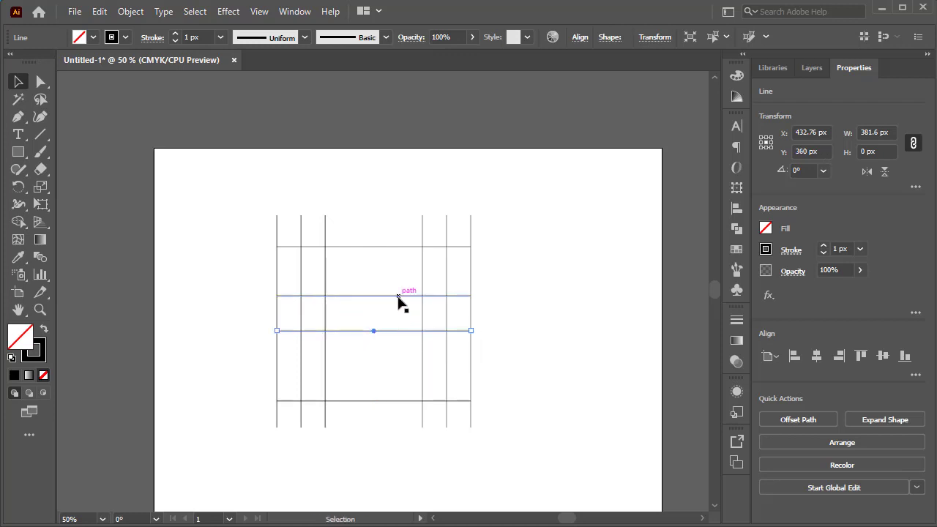
left_click(399, 296)
left_click_drag(398, 300, 397, 313)
key("ctrl+z")
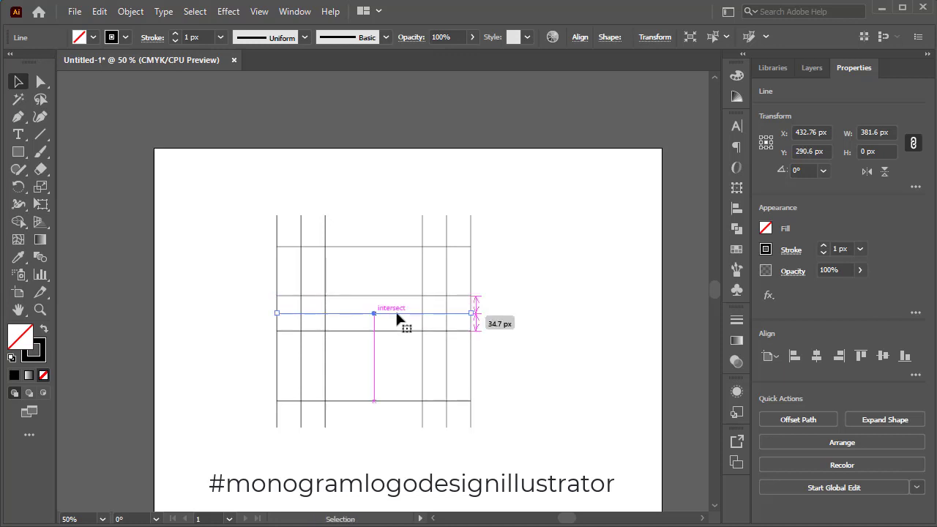
left_click(518, 274)
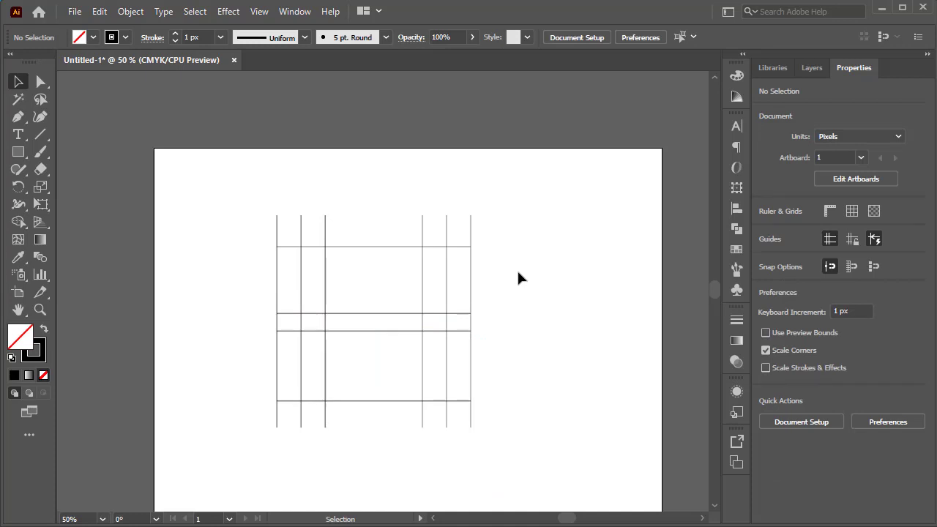
Draw a horizontal line about 685 px long above the grid with the Line Segment tool
left_click(40, 134)
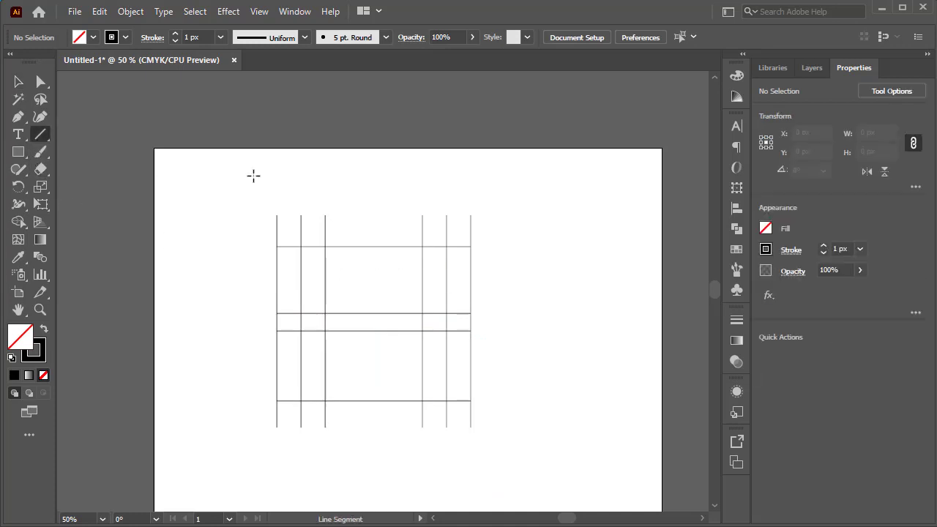
left_click_drag(253, 176, 247, 415)
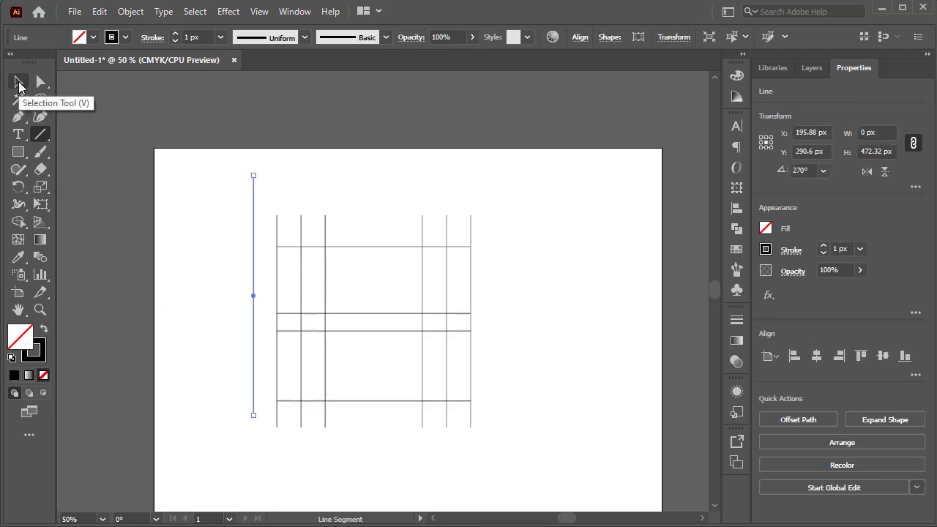
key("ctrl+z")
left_click_drag(210, 178, 560, 178)
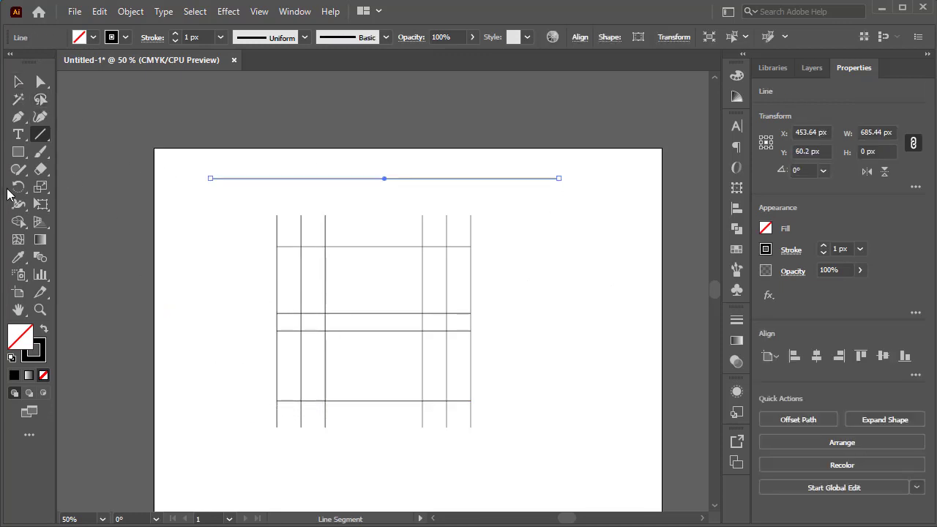
Try rotating the long line above the grid by 45° about its midpoint and moving it down, then undo both changes
left_click(18, 187)
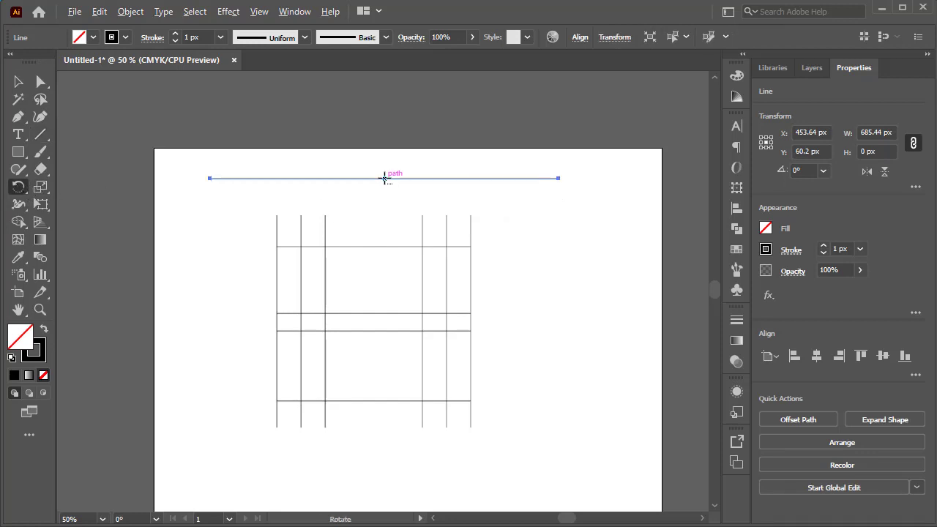
left_click(385, 178, "alt")
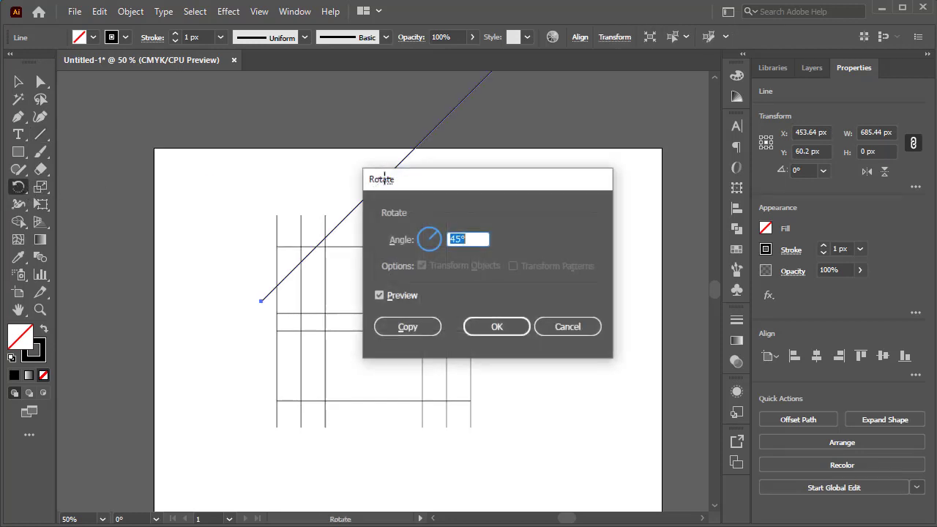
left_click(496, 327)
left_click(17, 84)
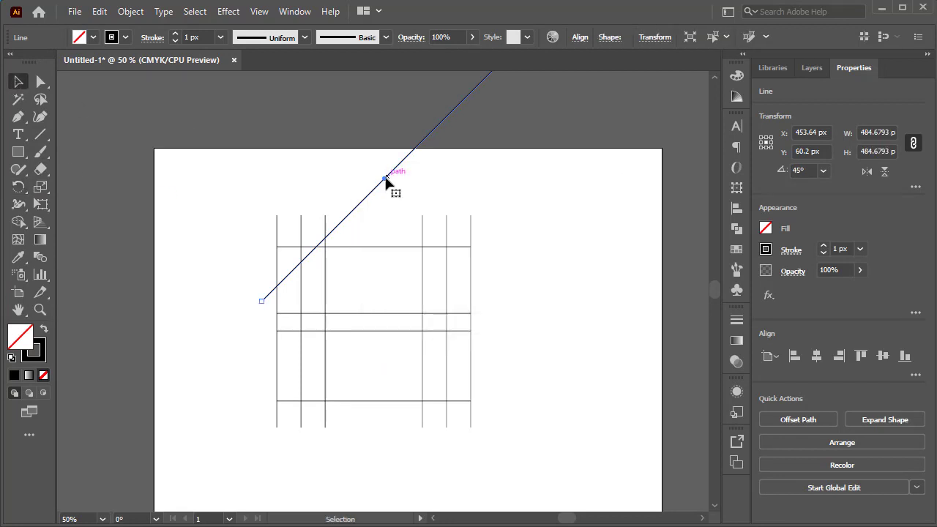
left_click_drag(385, 180, 386, 218)
key("ctrl+z")
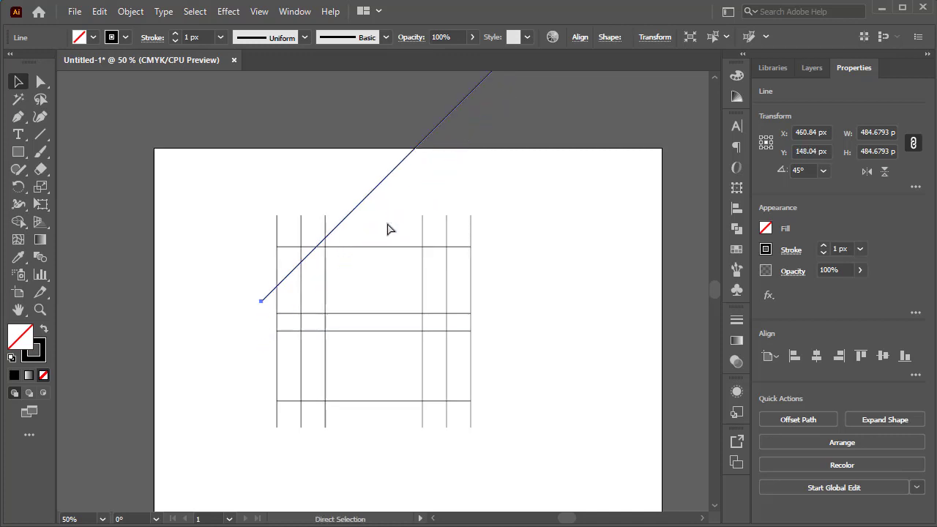
key("ctrl+z")
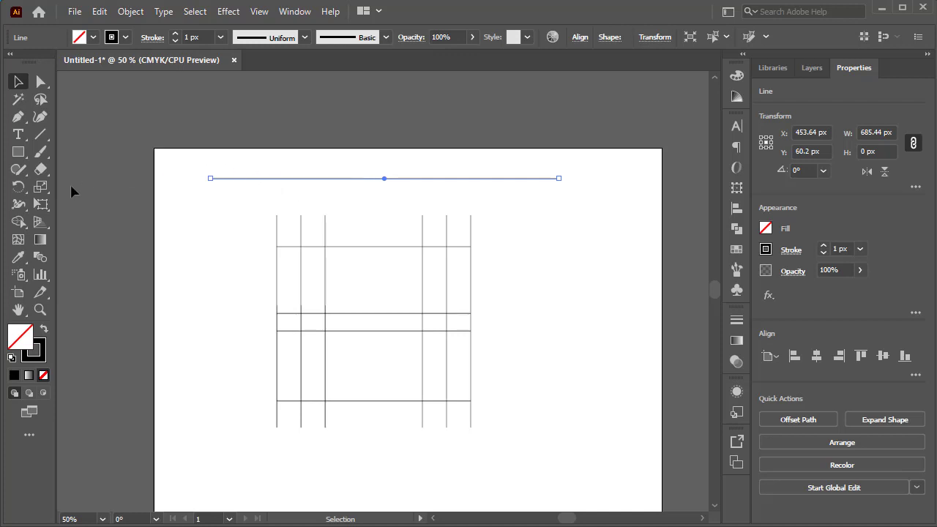
Rotate the long line above the grid by -45° about its midpoint
left_click(22, 188)
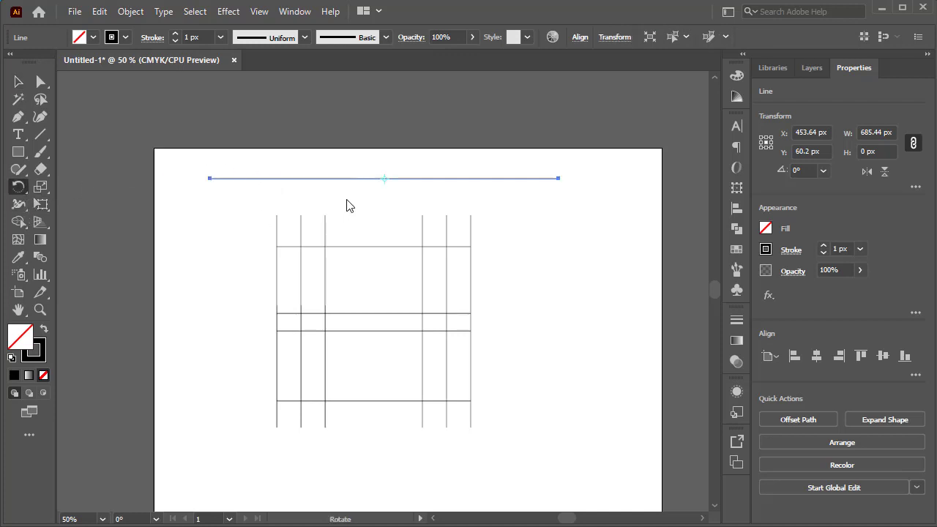
left_click(381, 178, "alt")
type("-")
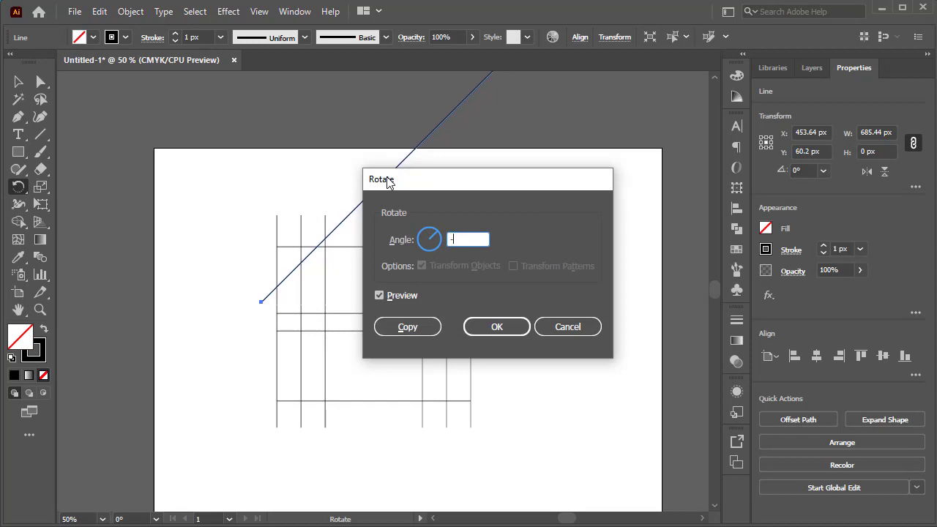
type("45")
left_click(498, 328)
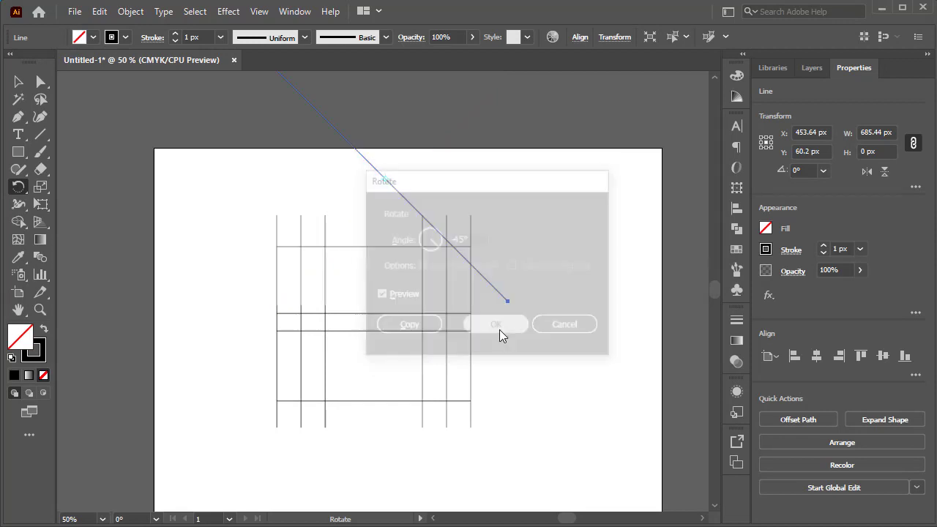
Move the diagonal line over the grid through the second vertical line's upper end and add three parallel copies toward the lower left
key("v")
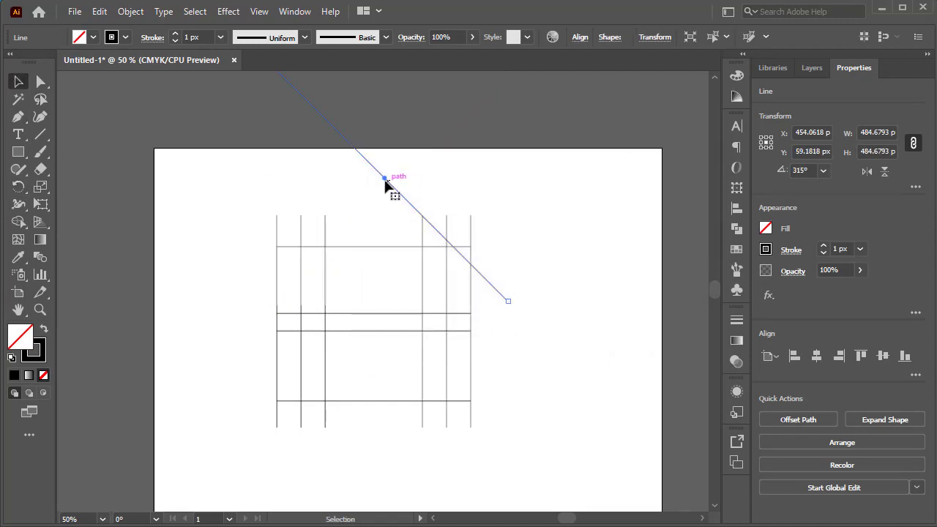
left_click_drag(384, 182, 385, 181)
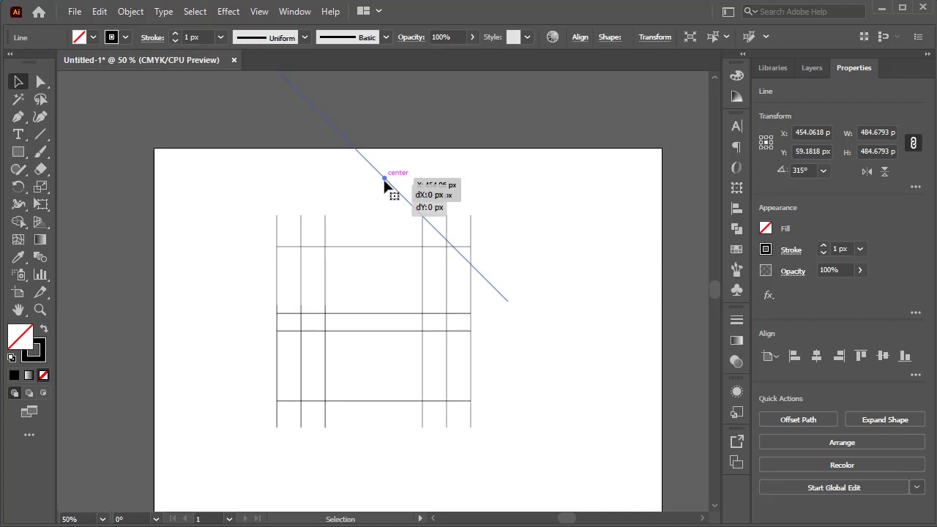
left_click_drag(384, 182, 373, 291)
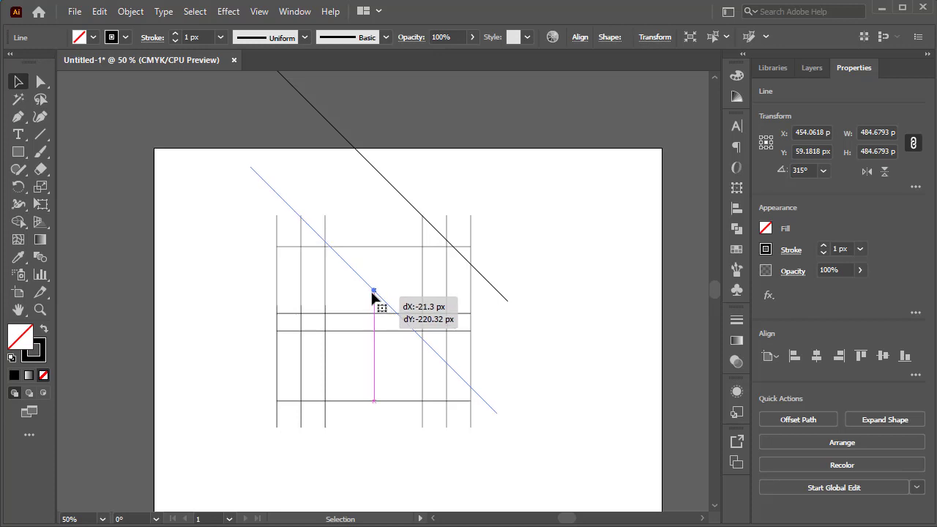
left_click_drag(373, 291, 371, 319)
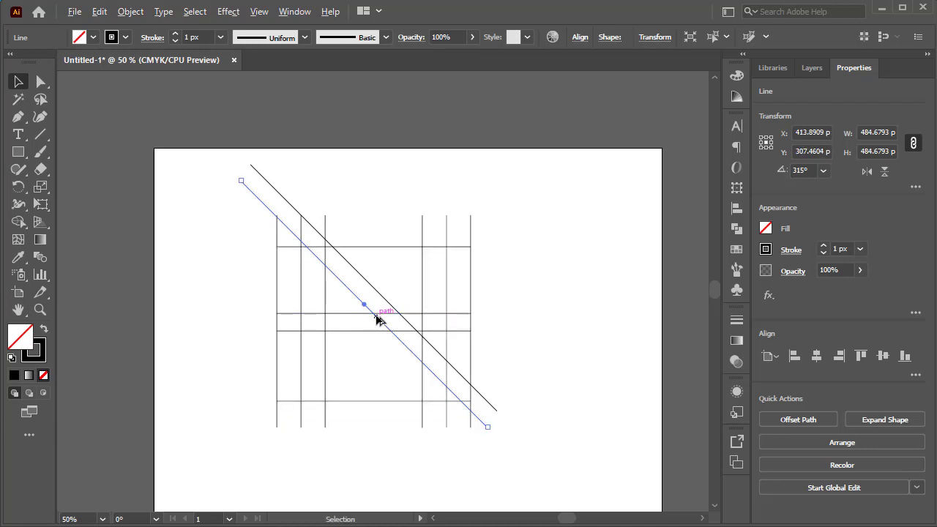
left_click_drag(376, 319, 364, 345)
left_click(536, 287)
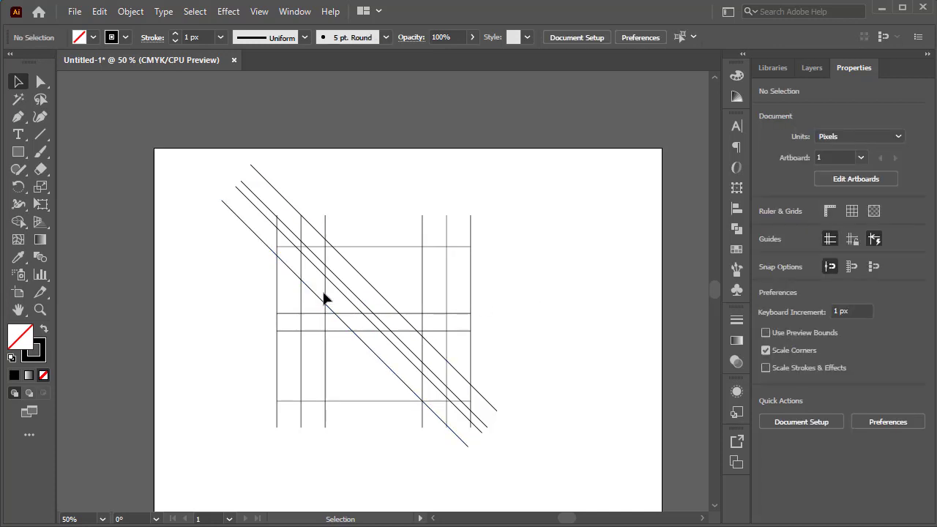
Draw a circle about 127 px in diameter to the left of the grid
left_click(18, 152)
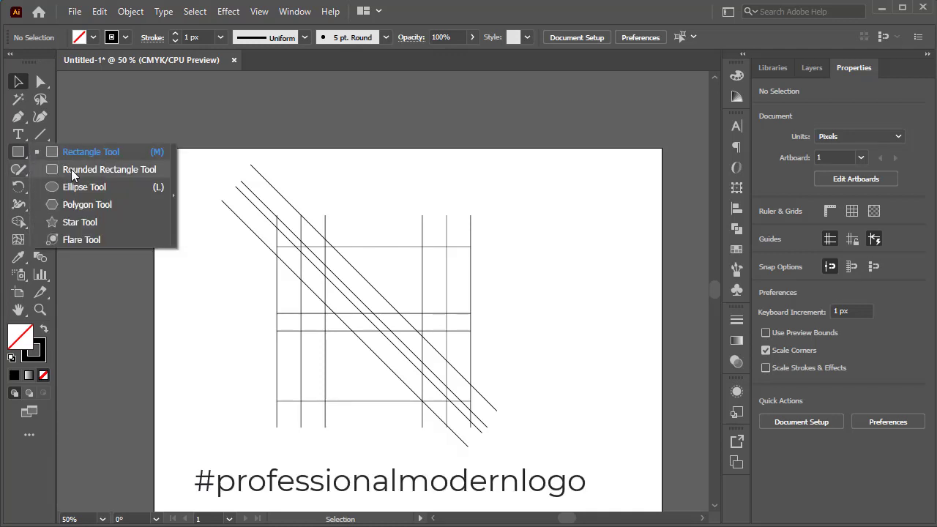
left_click(84, 186)
left_click_drag(190, 255, 254, 317)
key("v")
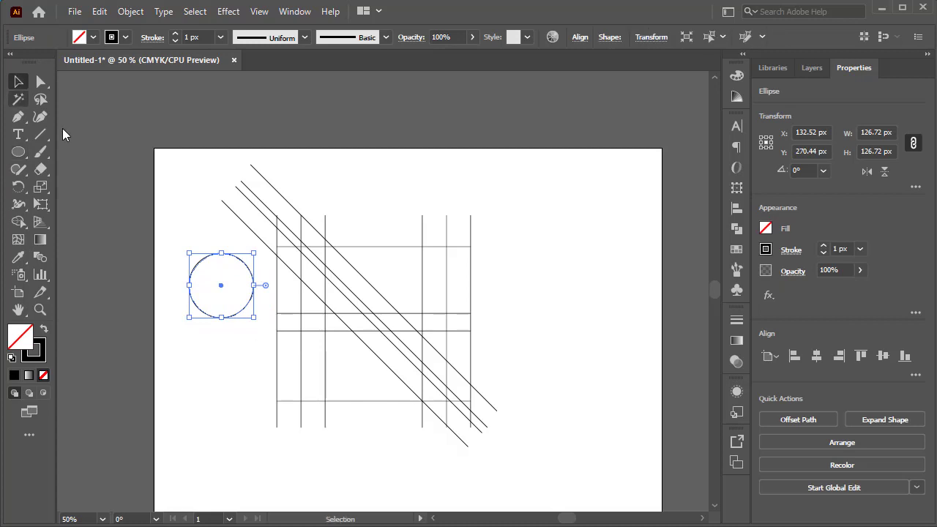
Move the circle onto the fourth vertical line, shrink it to about 96 px, and fit it against the upper horizontal and fifth vertical lines
left_click_drag(220, 282, 414, 278)
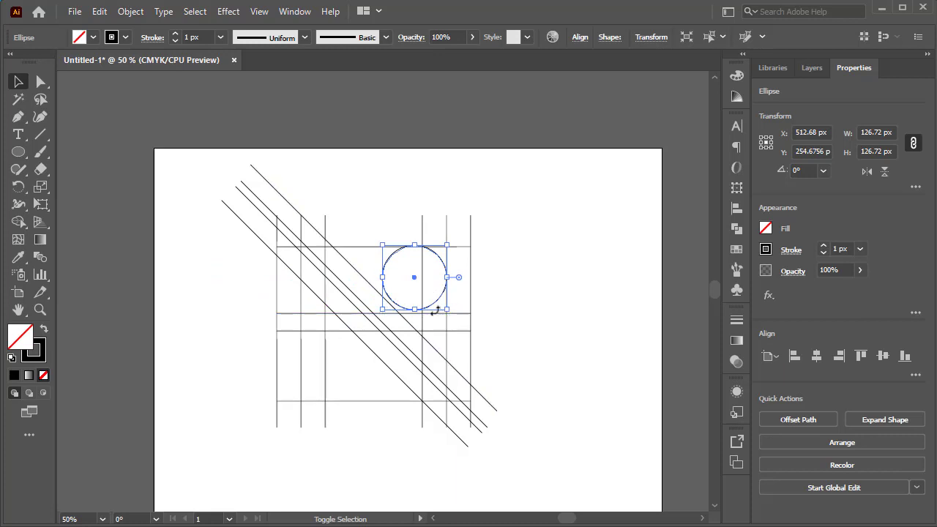
left_click_drag(383, 310, 398, 294)
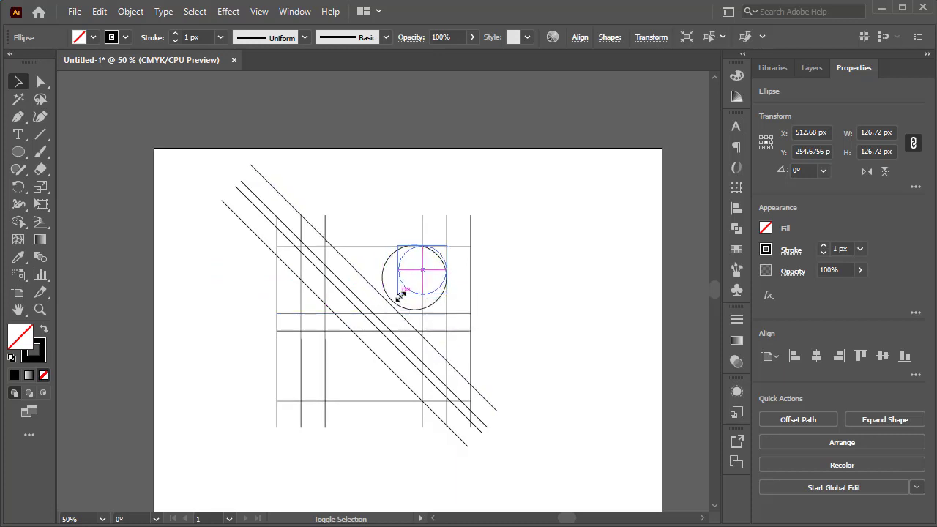
left_click(551, 278)
scroll(434, 284, "up", 1)
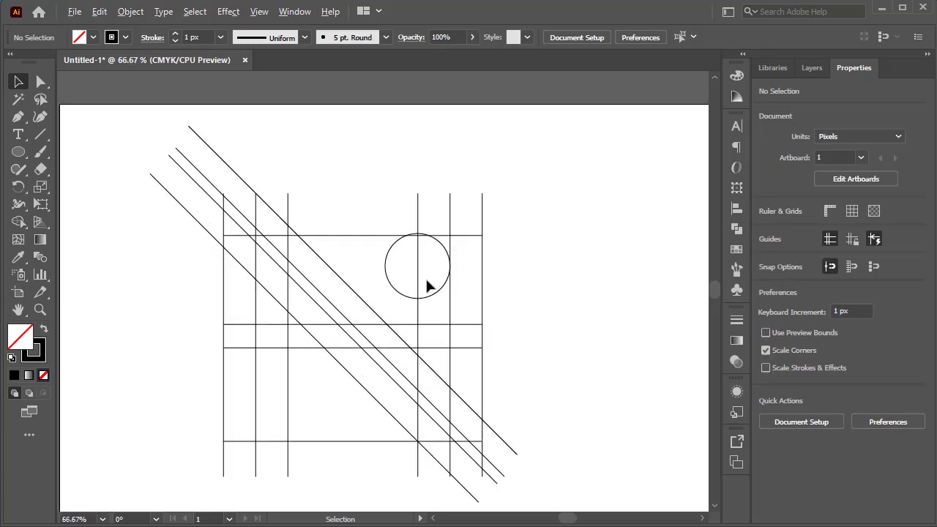
scroll(427, 288, "up", 1)
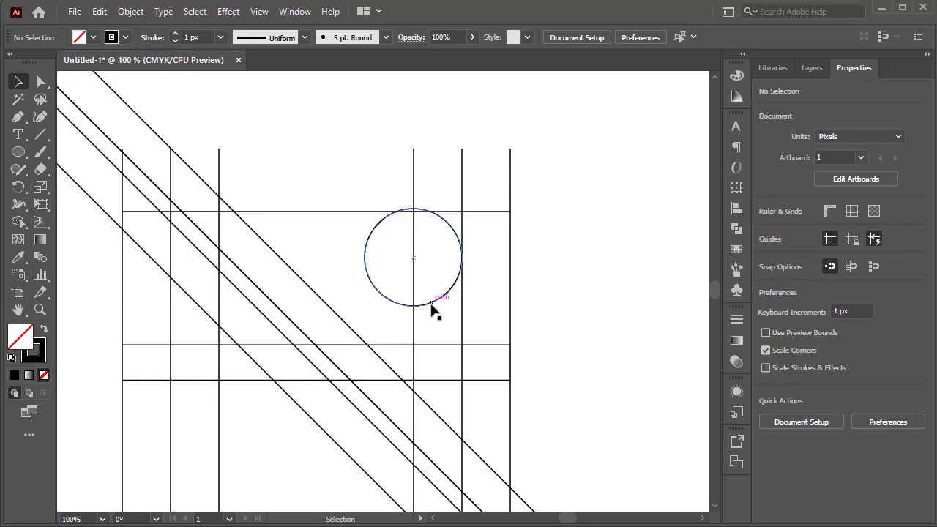
left_click_drag(431, 306, 431, 311)
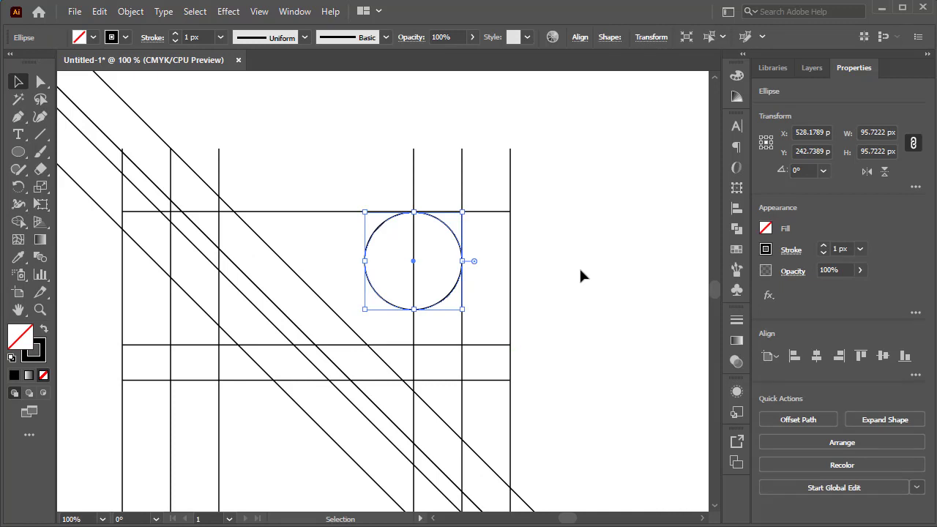
Duplicate the circle to the lower left of the grid, centered on the third vertical line and resting on the lowest horizontal line
scroll(564, 308, "down", 1)
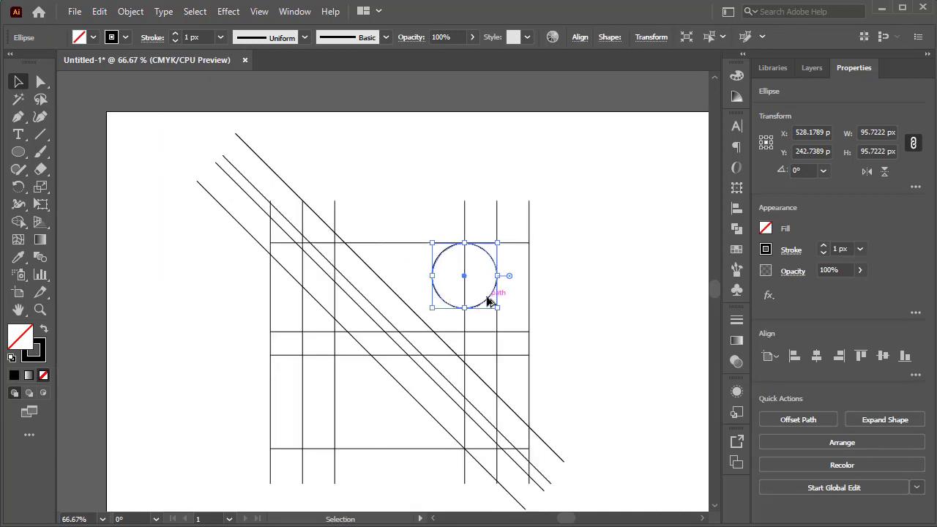
left_click_drag(488, 303, 361, 443)
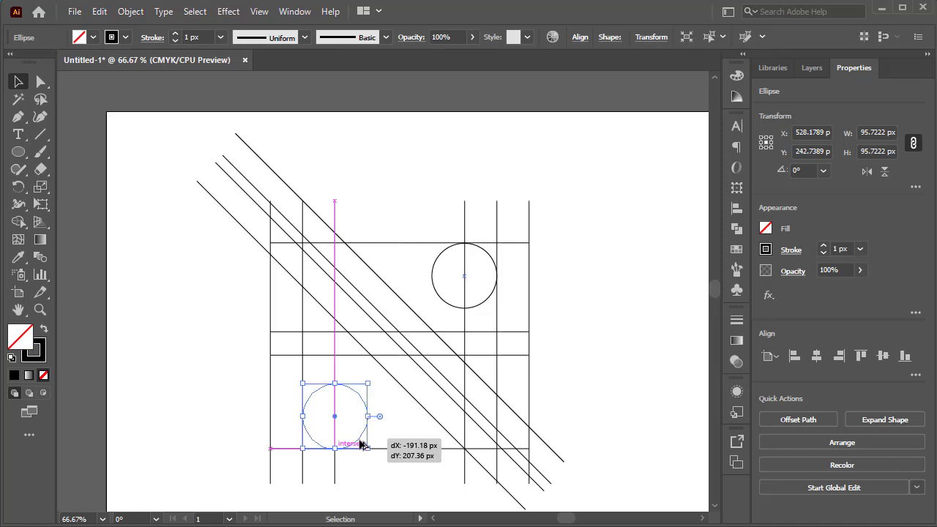
left_click(568, 318)
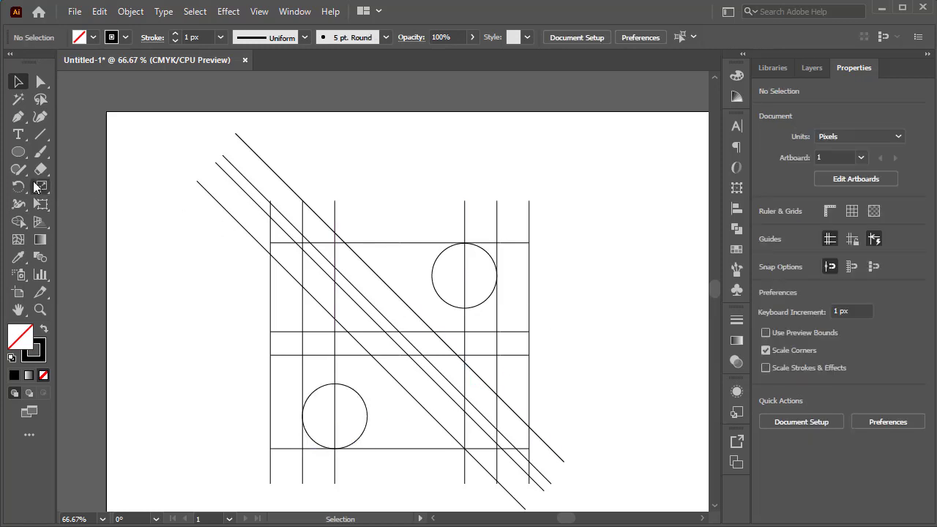
Draw a slanted line about 192 px wide and 144 px high connecting the insides of the lower-left and upper-right circles
left_click(40, 134)
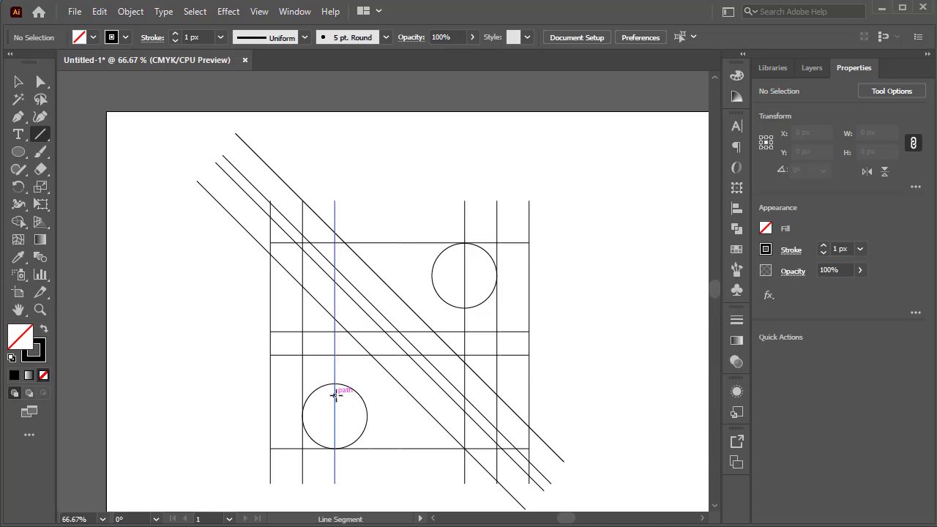
left_click_drag(335, 394, 464, 299)
key("v")
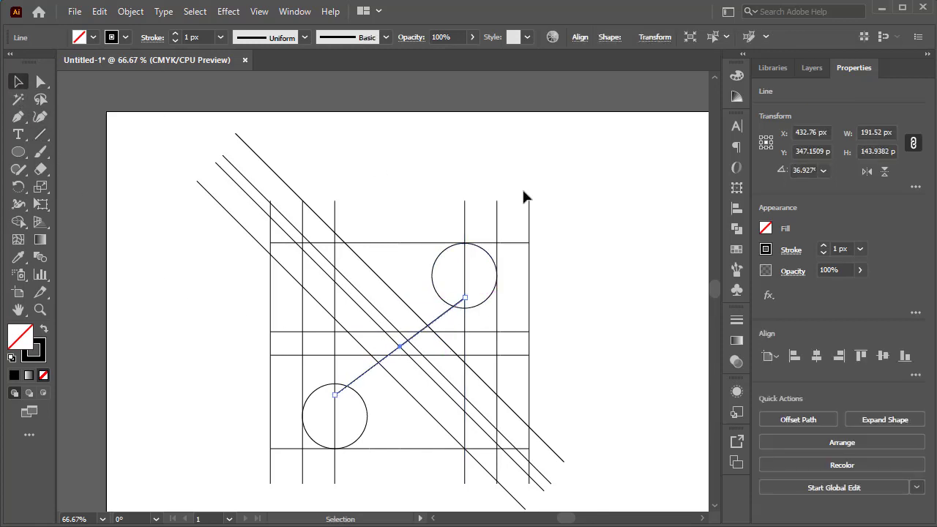
left_click(562, 207)
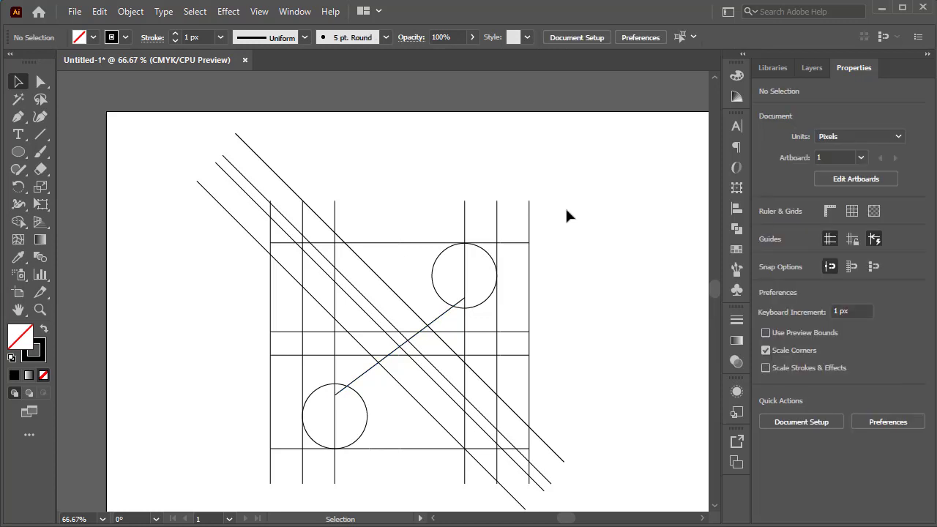
Select the whole construction grid, set a gray fill, and merge the upper-right monogram regions, including the hook, with the Shape Builder
left_click_drag(572, 195, 197, 510)
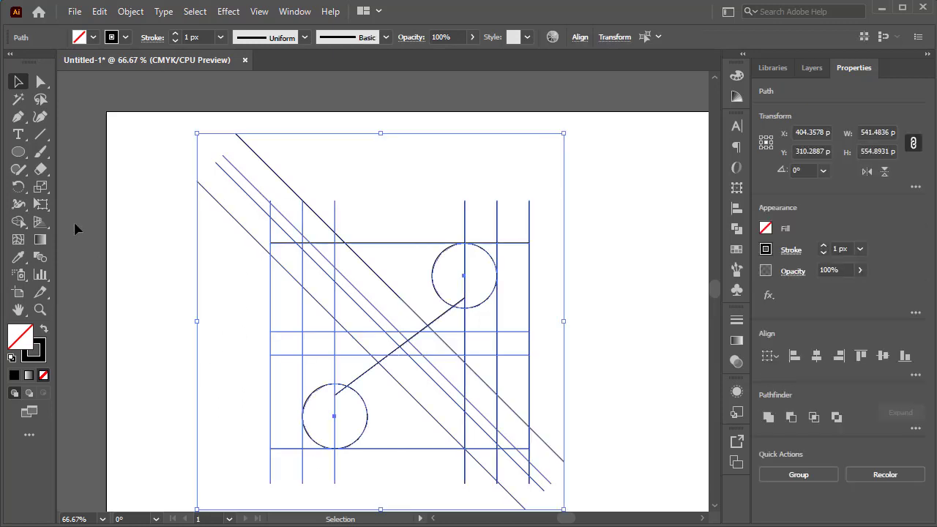
left_click(18, 222)
left_click(93, 37)
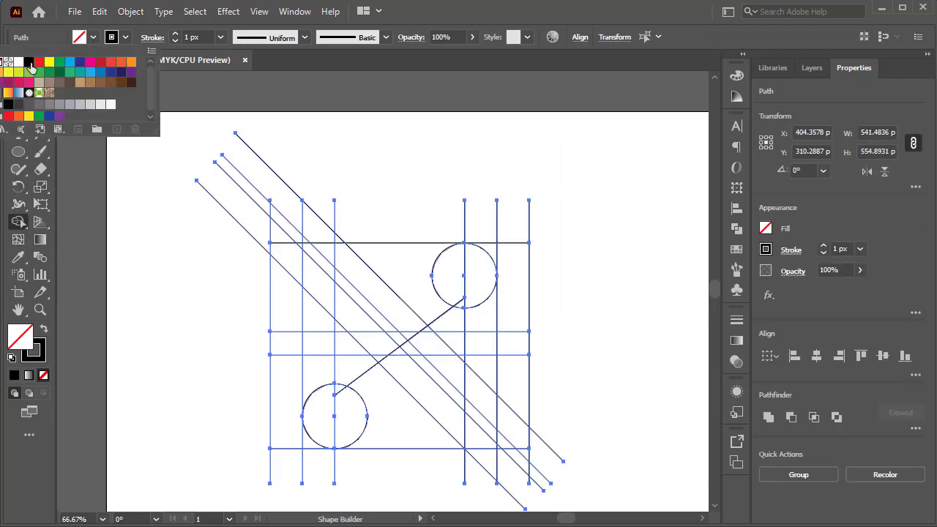
left_click(40, 105)
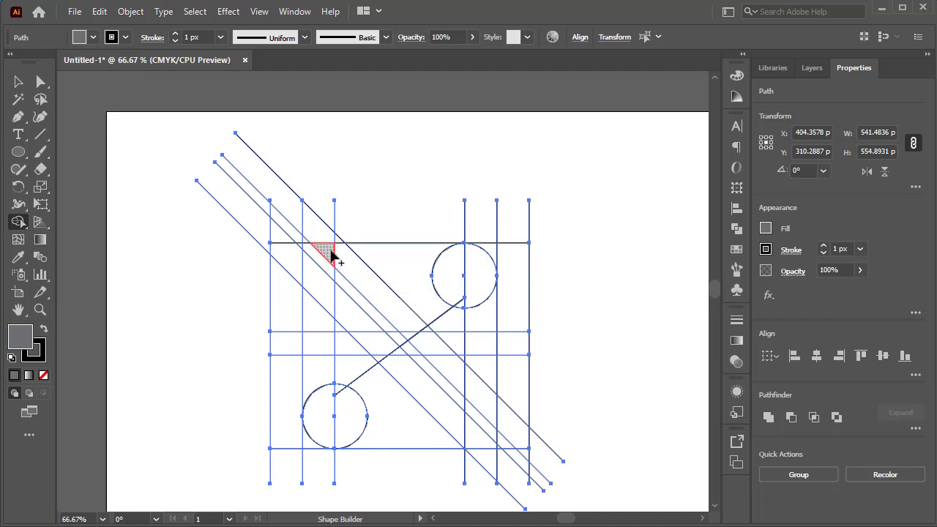
mouse_move(333, 255)
left_mouse_down()
mouse_move(395, 295)
mouse_move(447, 350)
mouse_move(477, 351)
mouse_move(483, 393)
mouse_move(447, 373)
mouse_move(463, 357)
mouse_move(478, 369)
mouse_move(490, 257)
mouse_move(458, 268)
left_mouse_up()
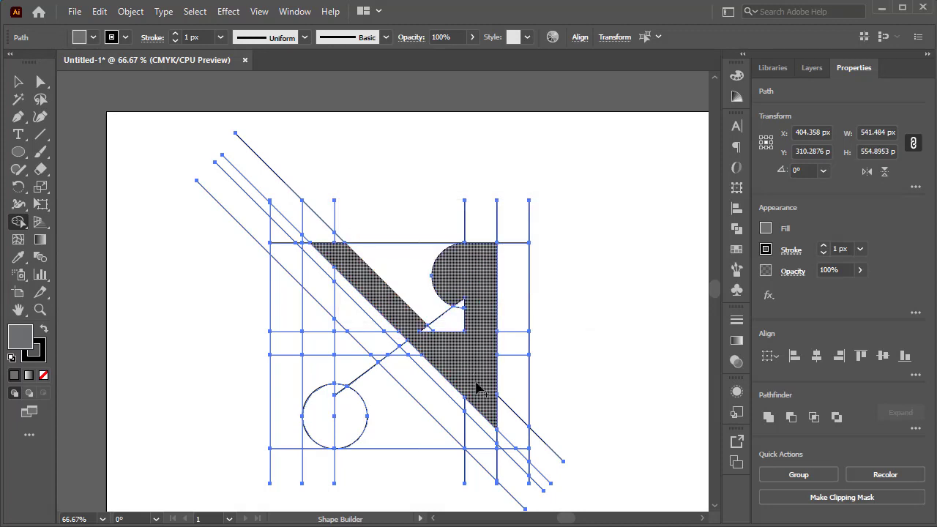
Merge the lower-left circle, vertical stem, triangle and lower diagonal bar regions into the monogram's gray lower-left half
mouse_move(355, 414)
left_mouse_down()
mouse_move(345, 440)
mouse_move(309, 443)
mouse_move(320, 354)
left_mouse_up()
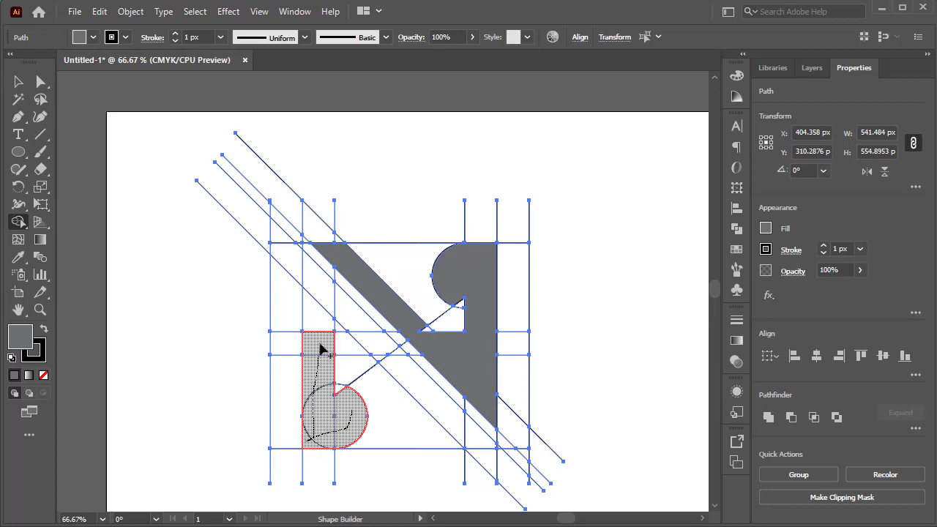
mouse_move(320, 350)
left_mouse_down()
mouse_move(319, 291)
mouse_move(359, 326)
mouse_move(361, 335)
mouse_move(345, 319)
mouse_move(338, 329)
mouse_move(347, 332)
left_mouse_up()
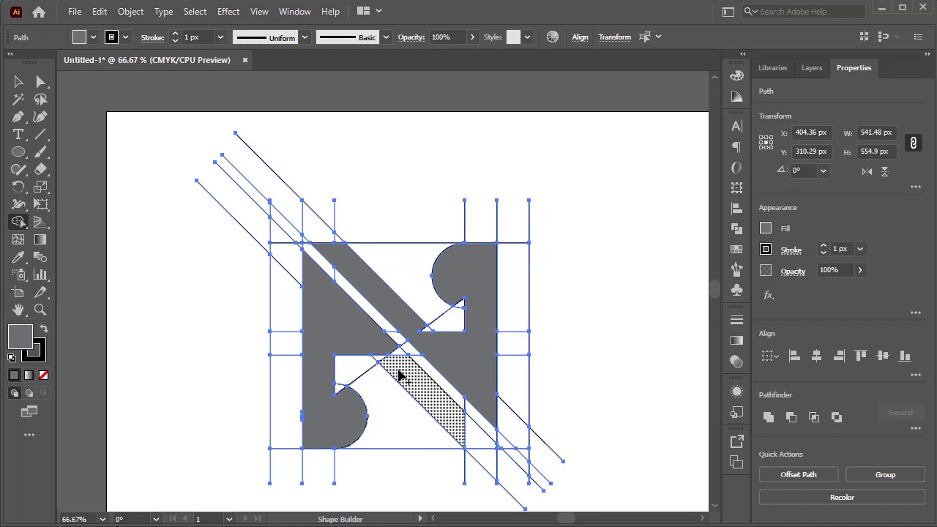
mouse_move(401, 376)
left_mouse_down()
mouse_move(393, 356)
mouse_move(471, 437)
left_mouse_up()
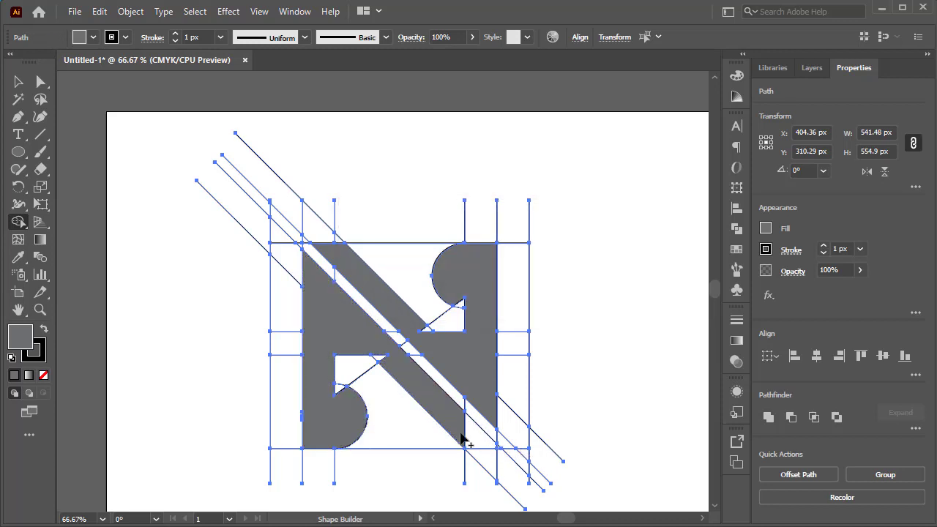
left_click_drag(460, 432, 503, 455)
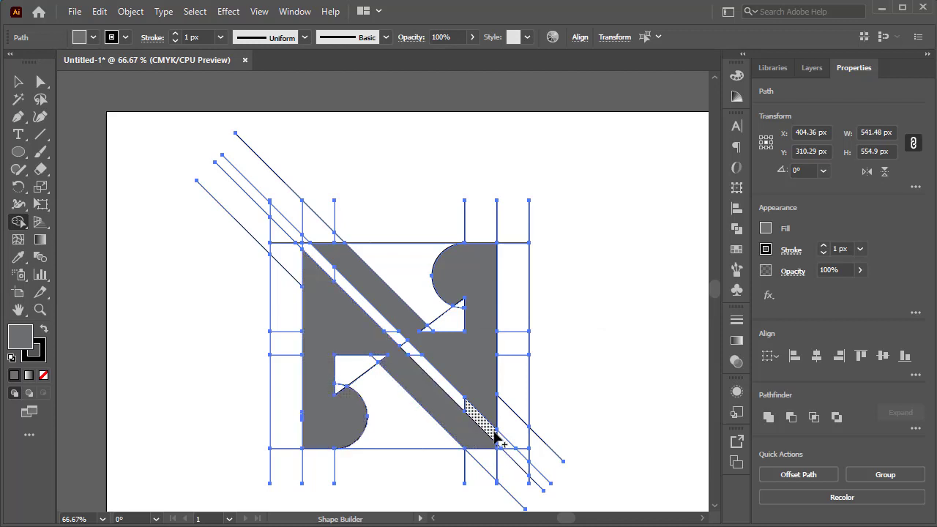
scroll(429, 358, "down", 1)
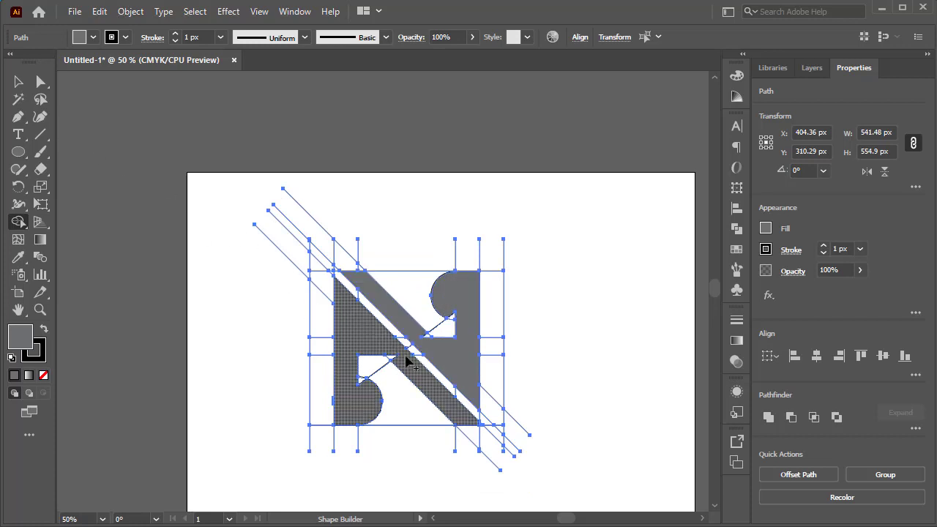
Select all gray monogram shapes with the Magic Wand and place a duplicate of them to the right of the grid
left_click(19, 82)
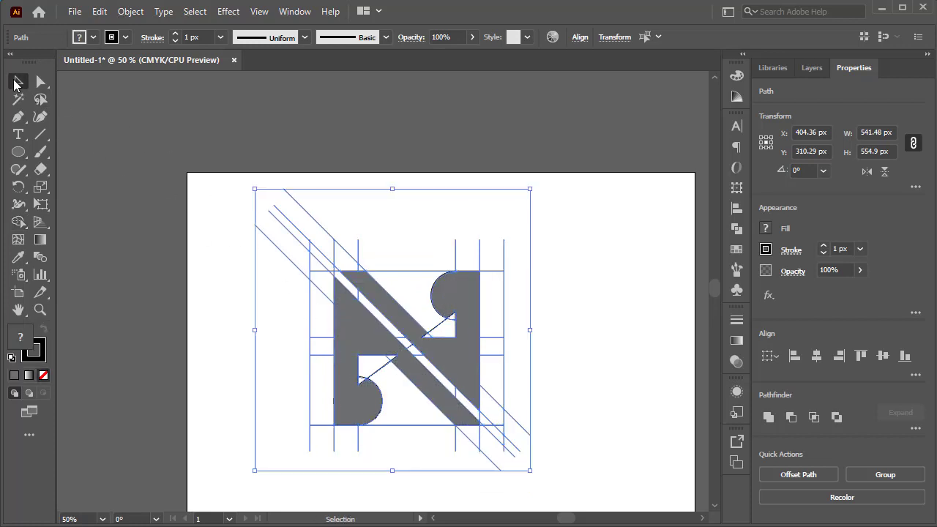
key("y")
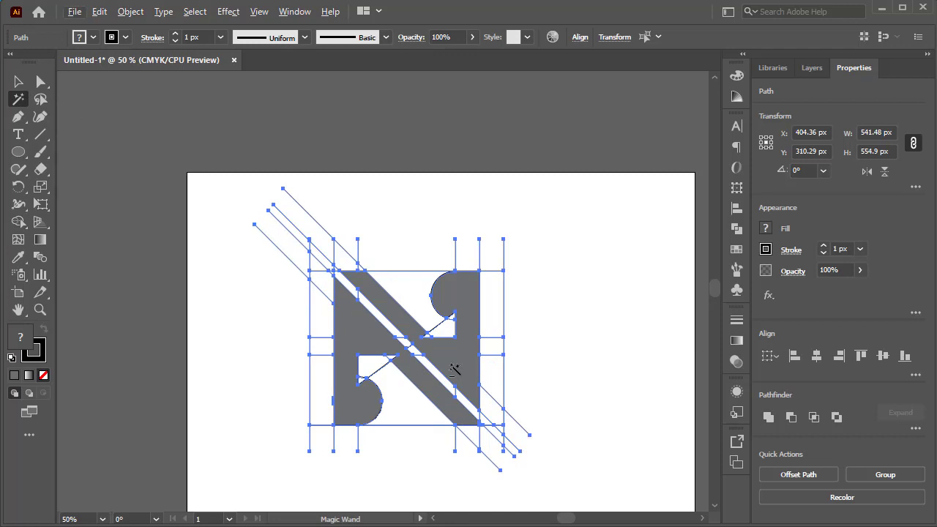
left_click(454, 369)
left_click(18, 82)
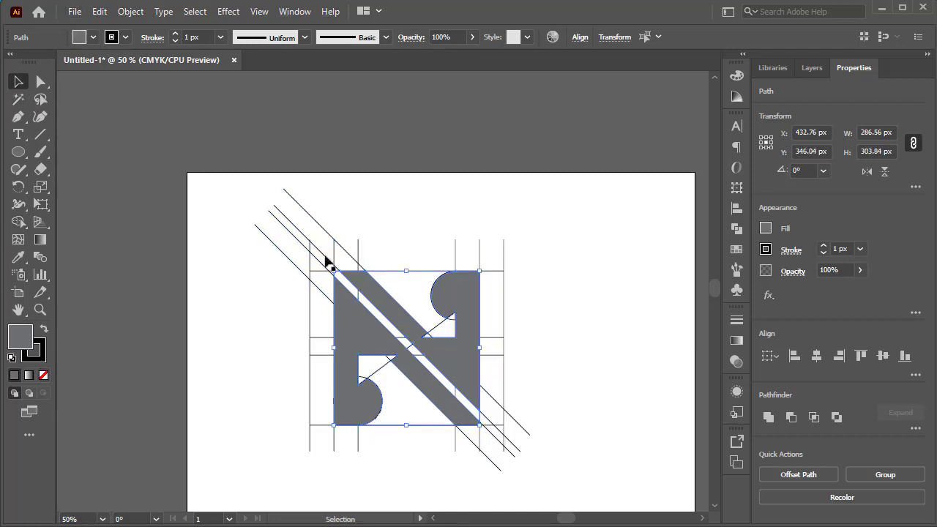
left_click_drag(457, 373, 642, 372)
left_click(653, 470)
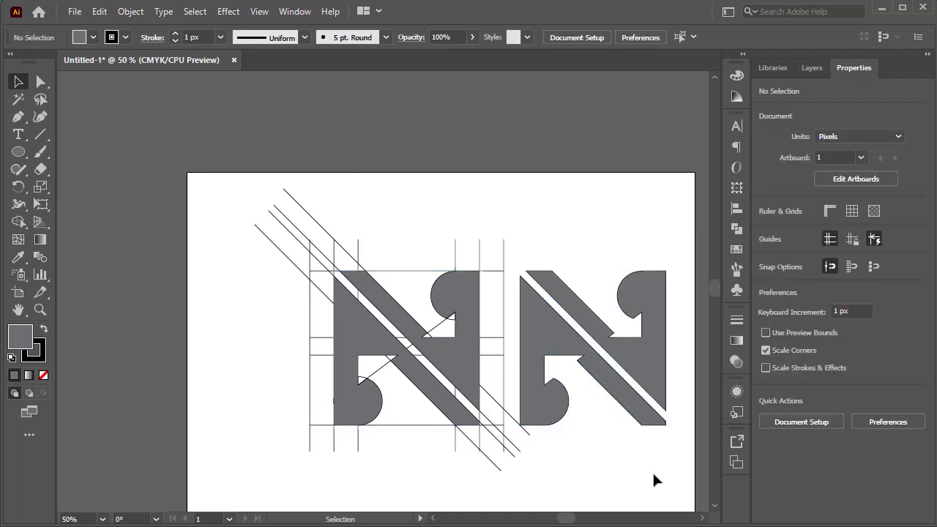
Remove the stroke from the duplicated monogram
left_click_drag(604, 291, 554, 293)
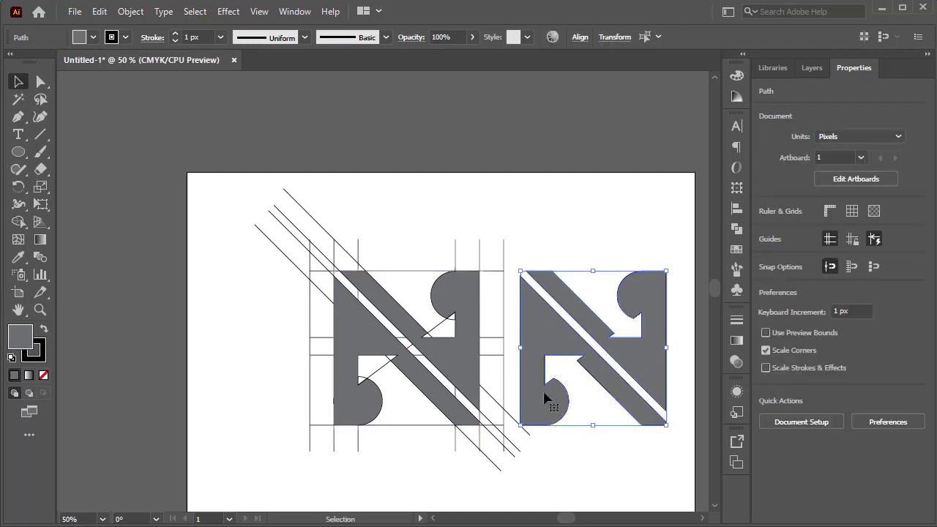
left_click(130, 40)
left_click(2, 64)
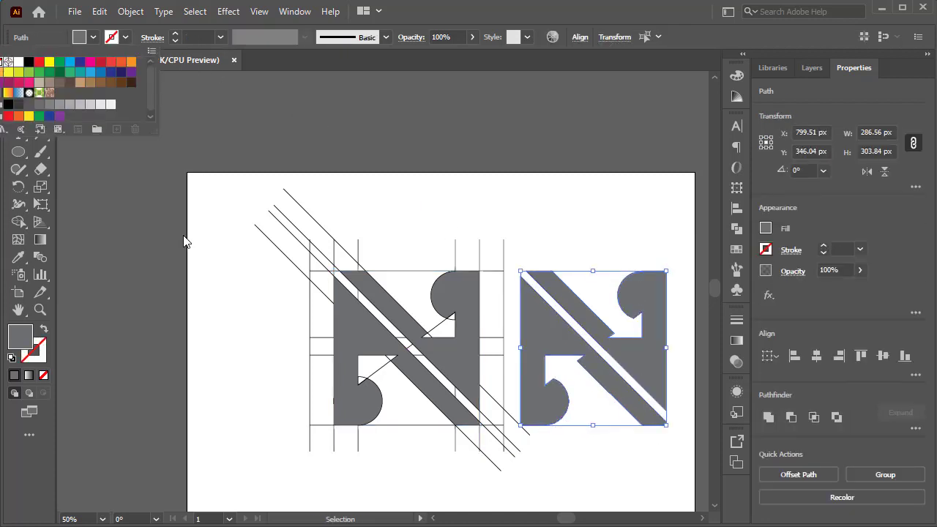
left_click(187, 258)
left_click(188, 269)
key("space")
left_click_drag(593, 458, 465, 451)
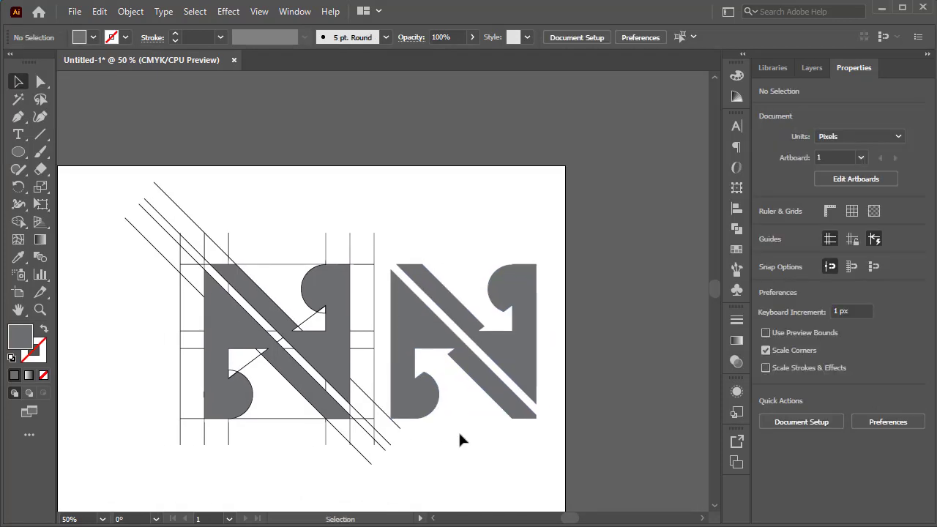
left_click_drag(373, 169, 229, 462)
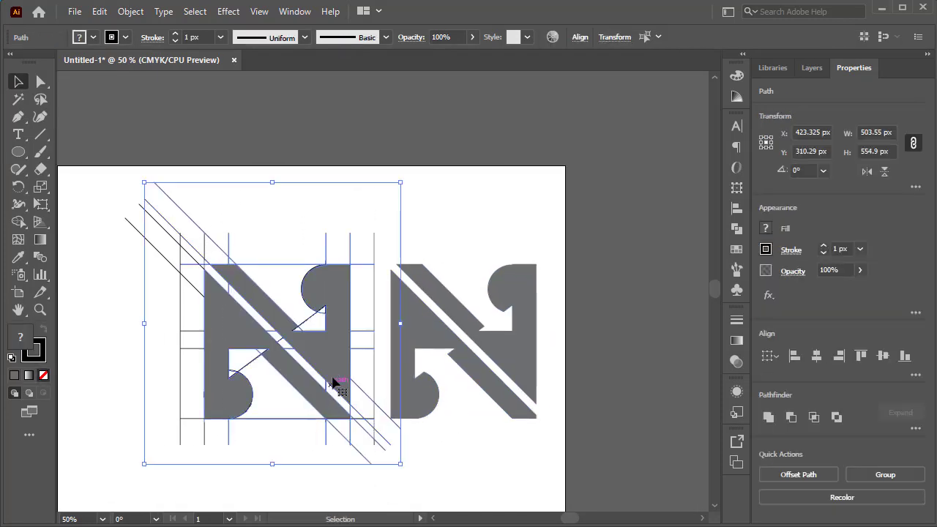
left_click_drag(312, 380, 240, 382)
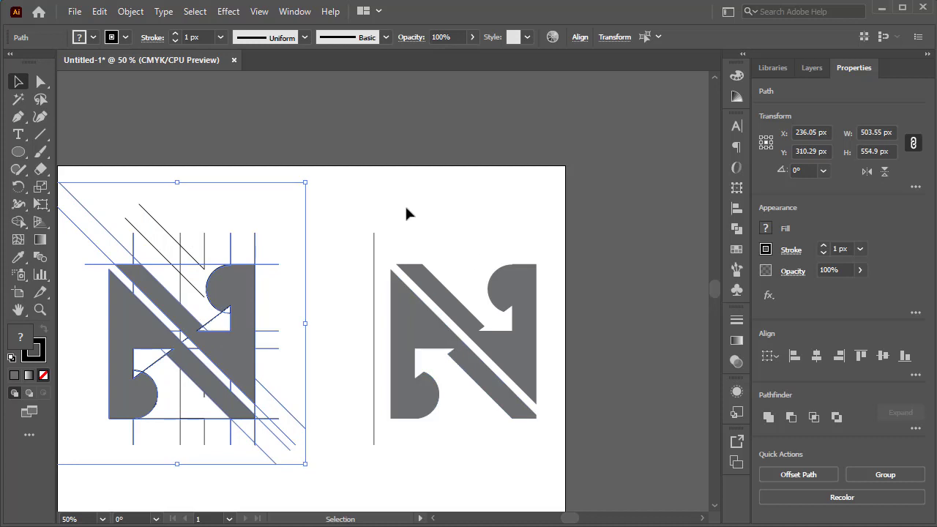
key("ctrl+z")
Move the monogram copy aside past the artboard's right edge and shift the complete construction grid about 115 px to the left
left_click_drag(539, 209, 444, 445)
left_click_drag(489, 340, 650, 343)
left_click_drag(423, 166, 117, 498)
key("space")
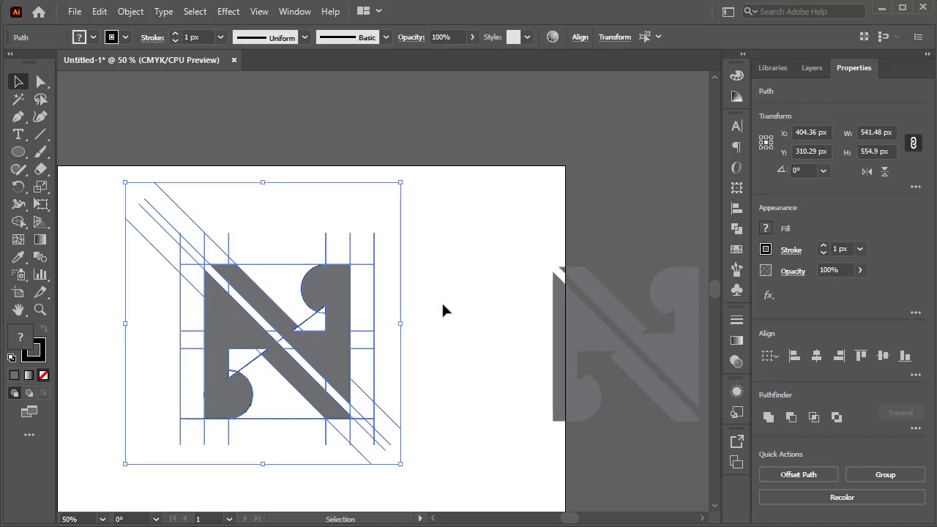
left_click_drag(444, 310, 563, 282)
left_click_drag(399, 313, 339, 320)
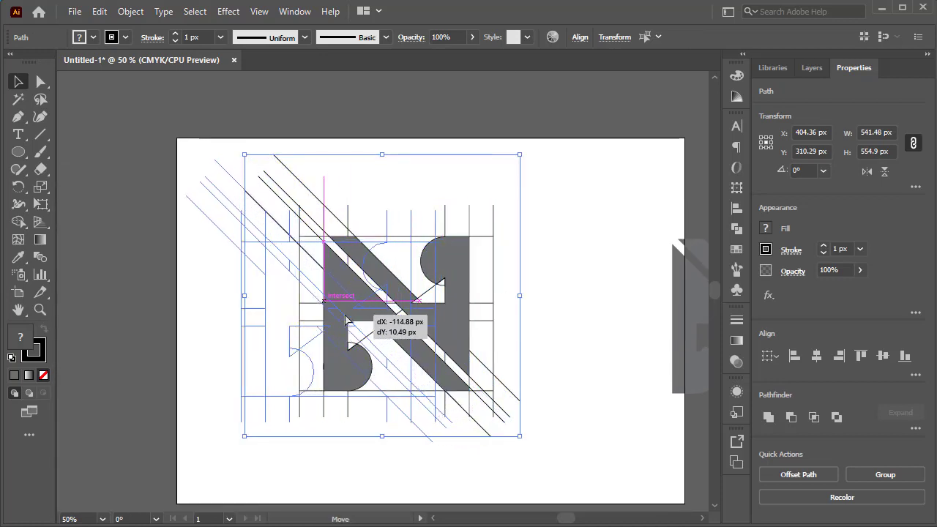
left_click(522, 253)
Move the monogram copy back onto the artboard, level with the construction grid and to its right
key("space")
left_click_drag(607, 298, 432, 299)
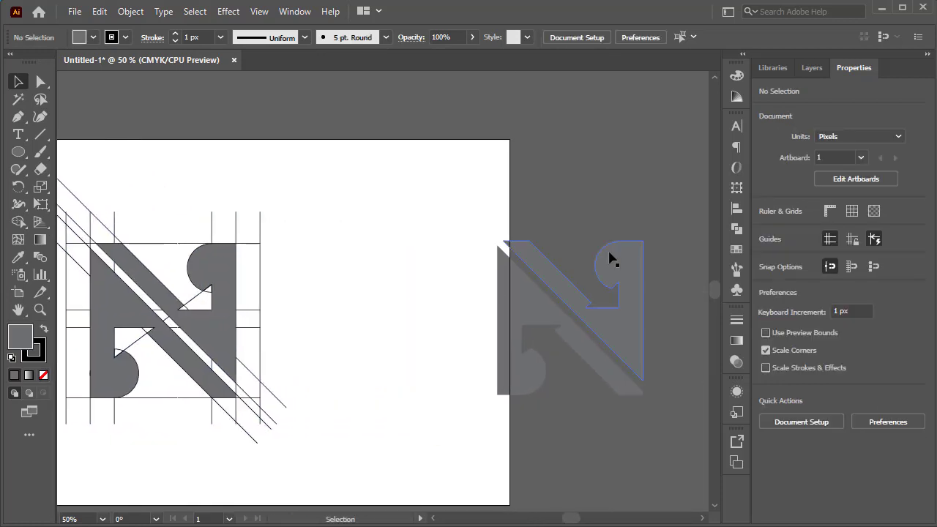
left_click_drag(692, 197, 478, 375)
left_click_drag(549, 325, 368, 320)
left_click(432, 193)
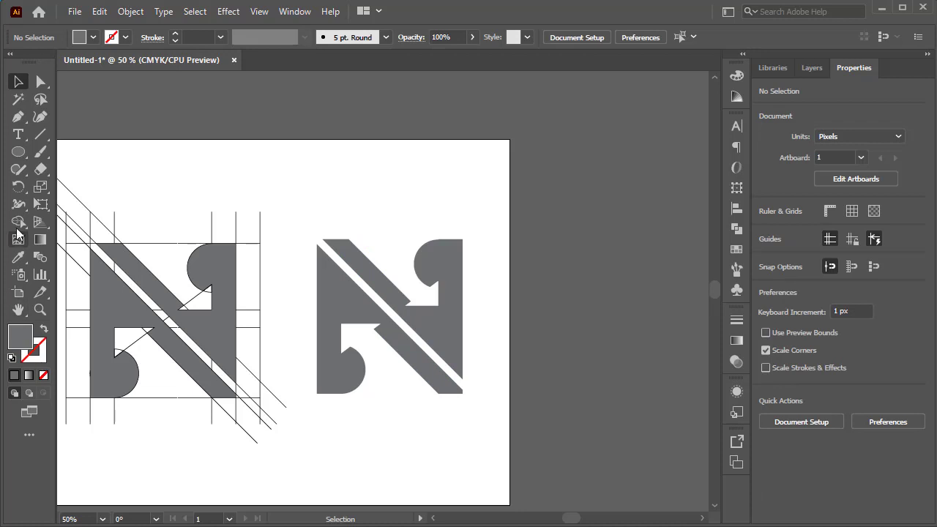
Add the text "NEXT STEPS" and position it just below the monogram copy
left_click(18, 134)
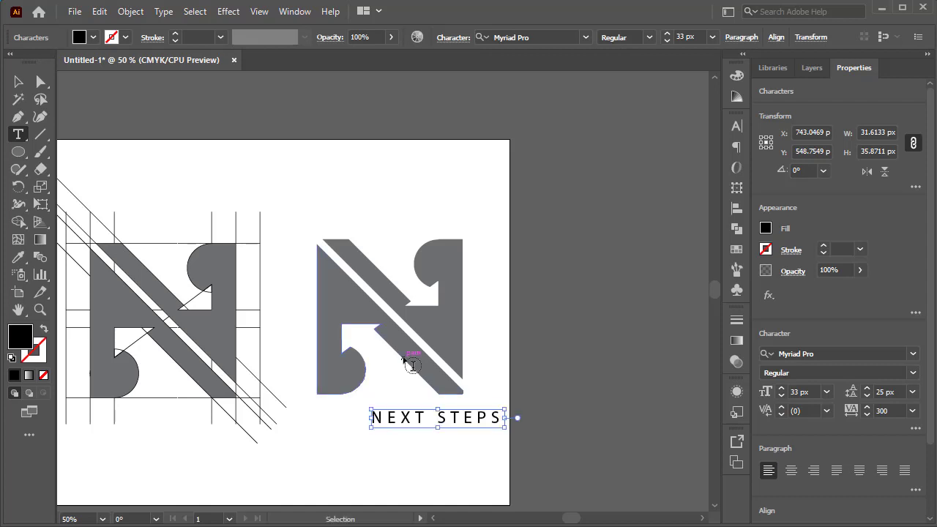
key("ctrl+a")
left_click(19, 82)
left_click_drag(455, 416, 416, 418)
Change the font of the NEXT STEPS text to Slicker
key("t")
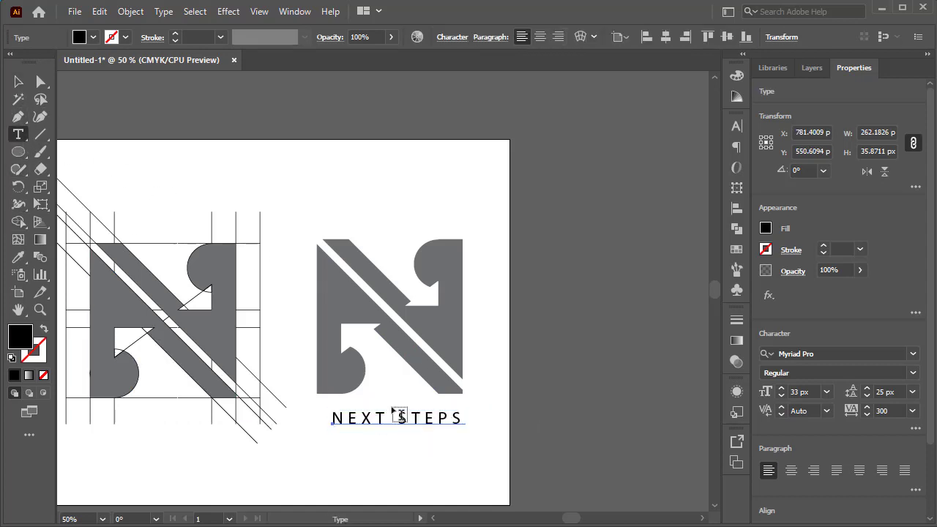
left_click(396, 416)
key("ctrl+a")
left_click(586, 39)
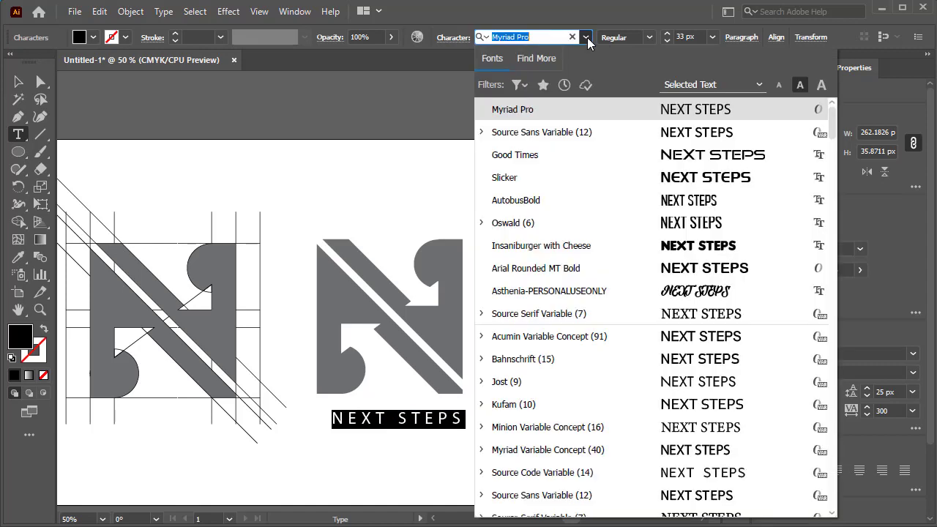
left_click(743, 184)
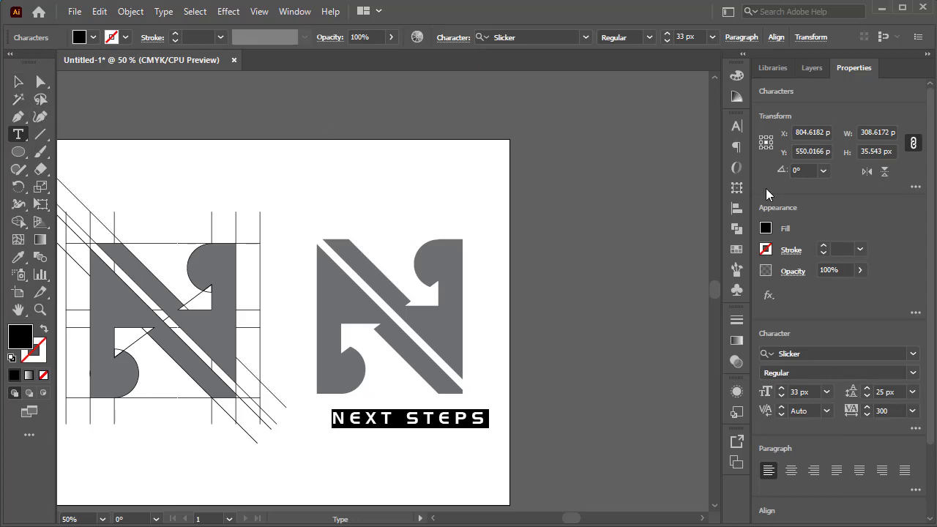
Set the tracking of the NEXT STEPS text to 150
left_click(737, 126)
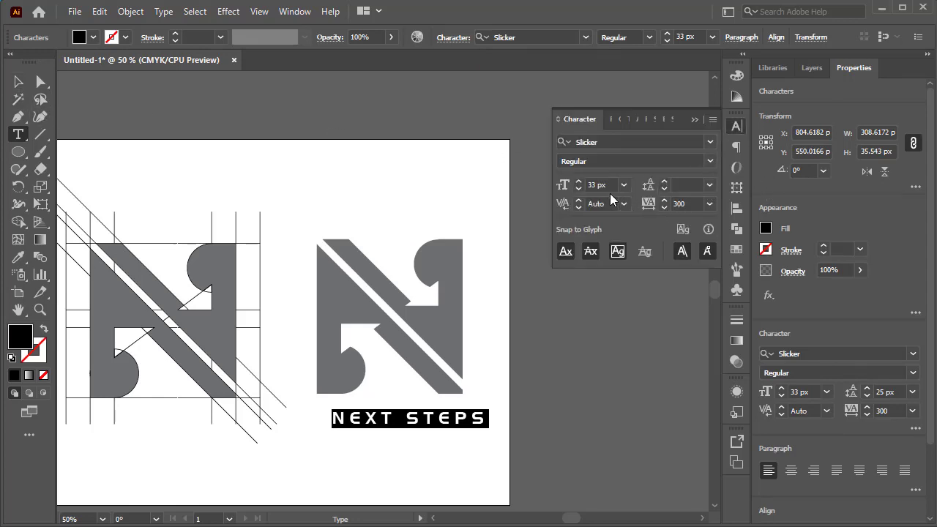
left_click(665, 207)
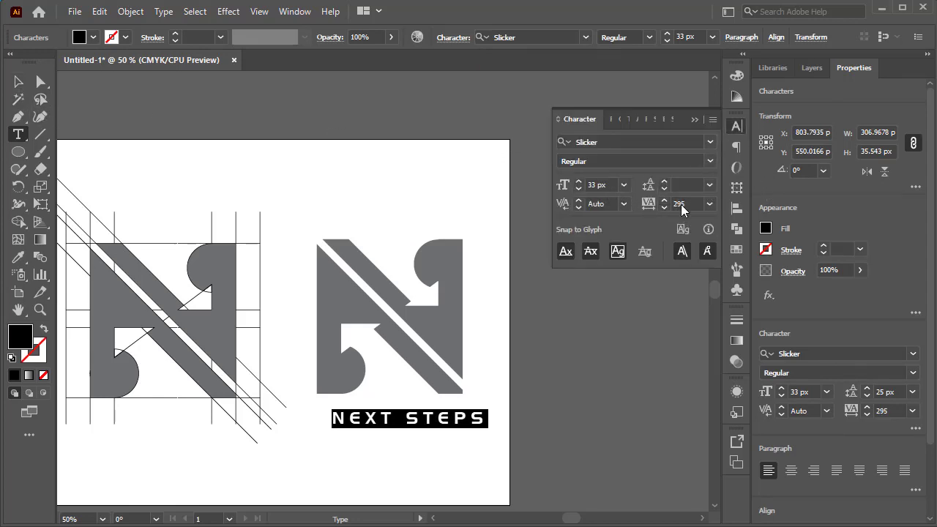
left_click(696, 207)
key("Return")
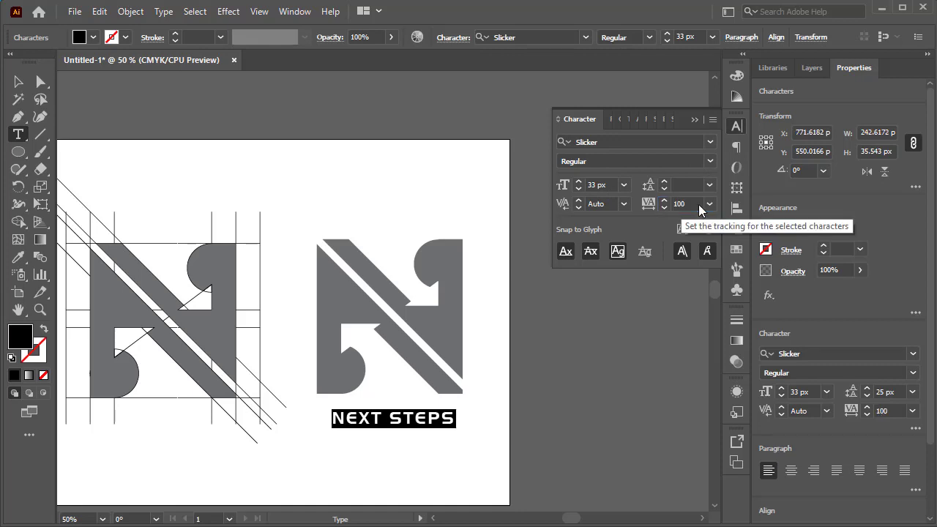
left_click(684, 209)
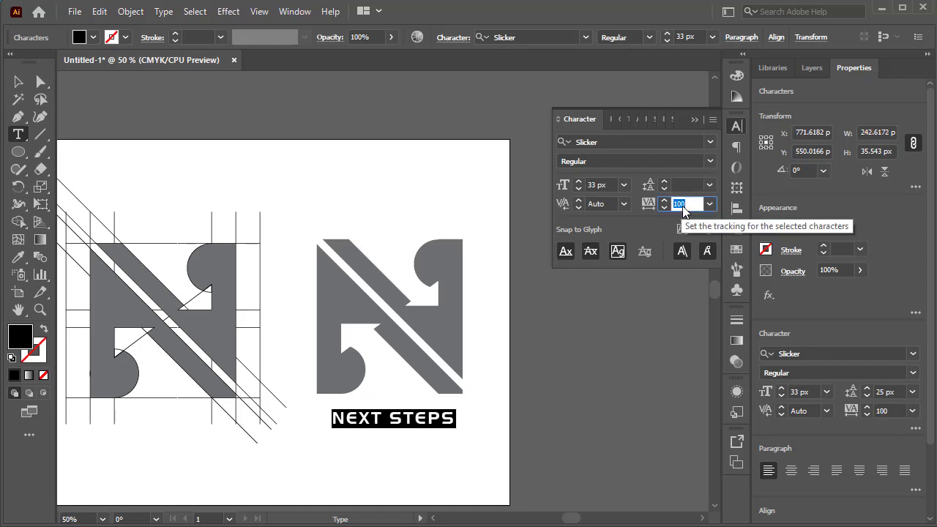
type("150")
key("Return")
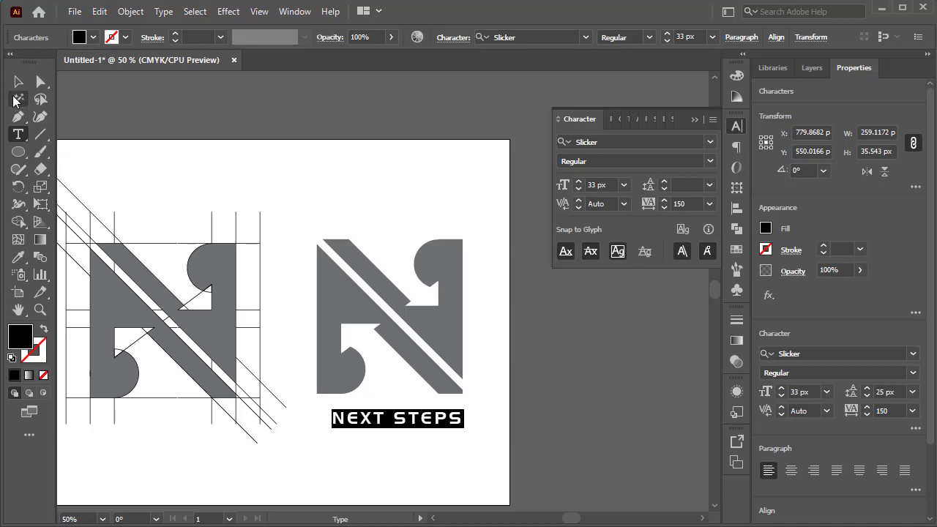
key("Escape")
left_click(256, 163)
Fill the monogram copy above the text with black and close the character settings
left_click(355, 325)
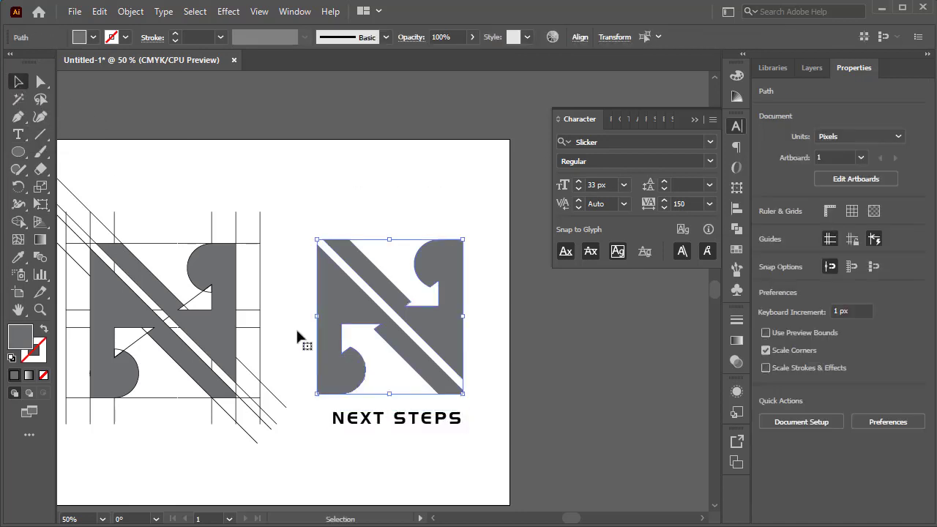
left_click(93, 36)
left_click(26, 66)
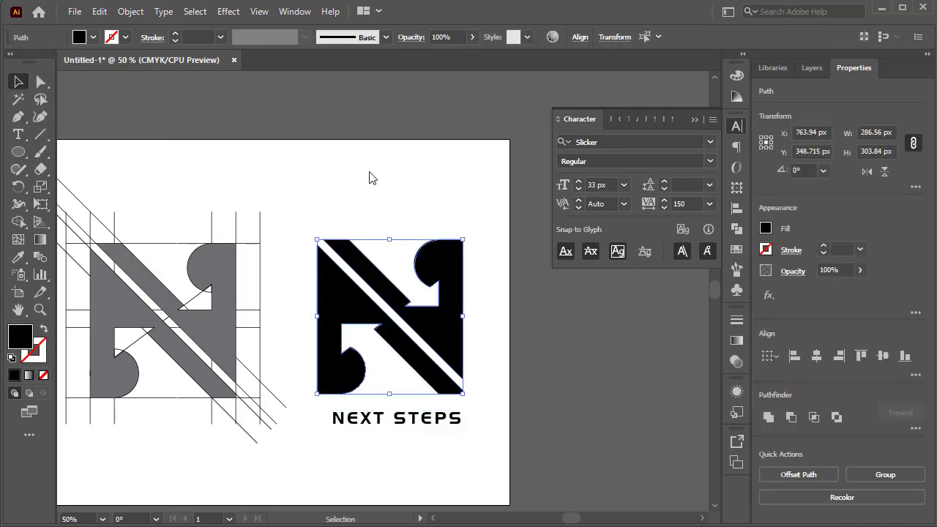
left_click(409, 192)
left_click(697, 121)
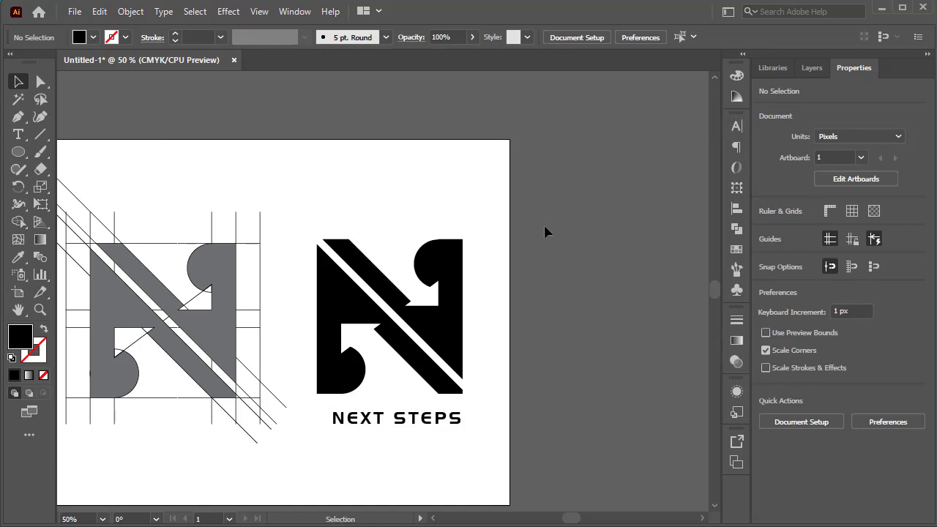
left_click_drag(544, 224, 676, 225)
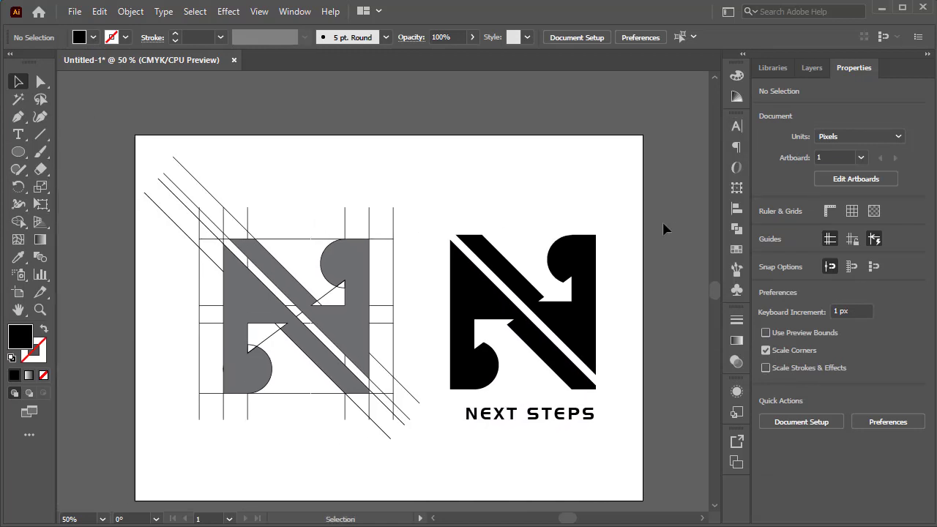